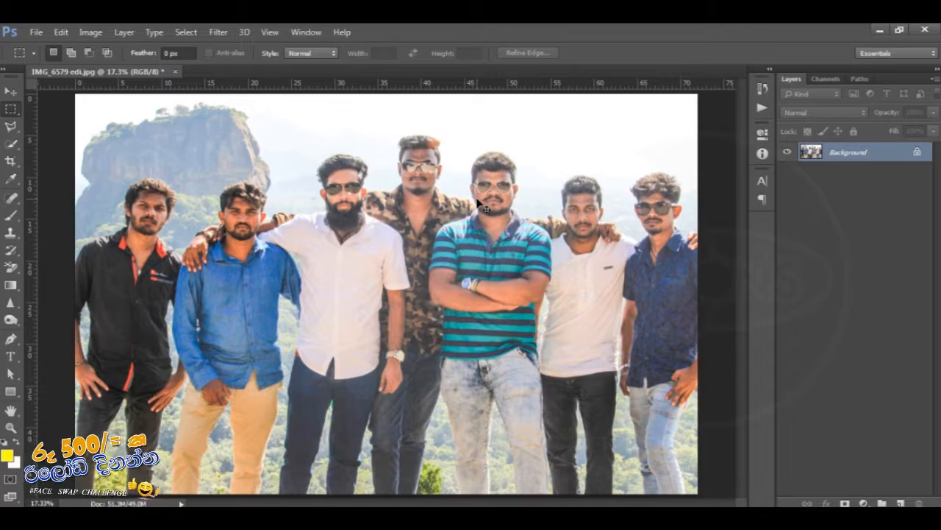
- Outline the head and neck of the man in the striped shirt with a closed Polygonal Lasso selection
key("ctrl+plus")
key("ctrl+plus")
key("ctrl+plus")
key("ctrl+plus")
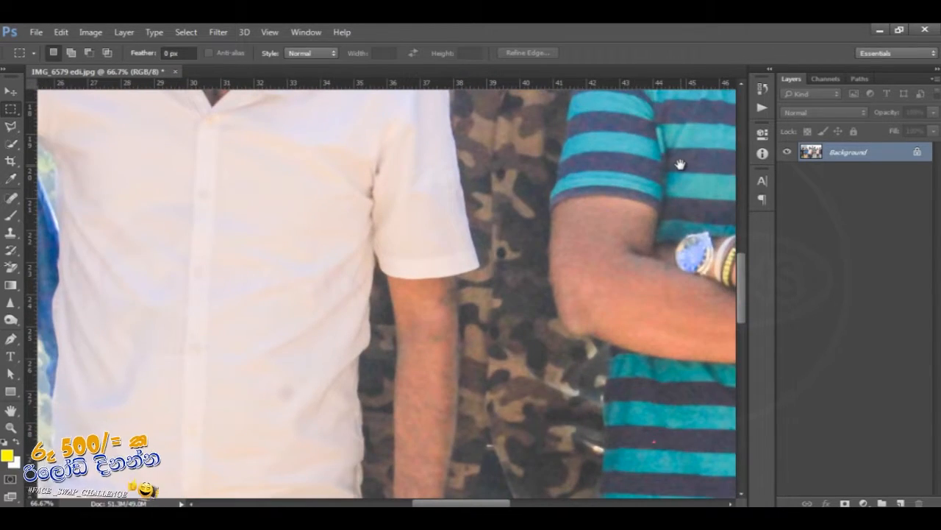
left_click_drag(680, 163, 268, 488)
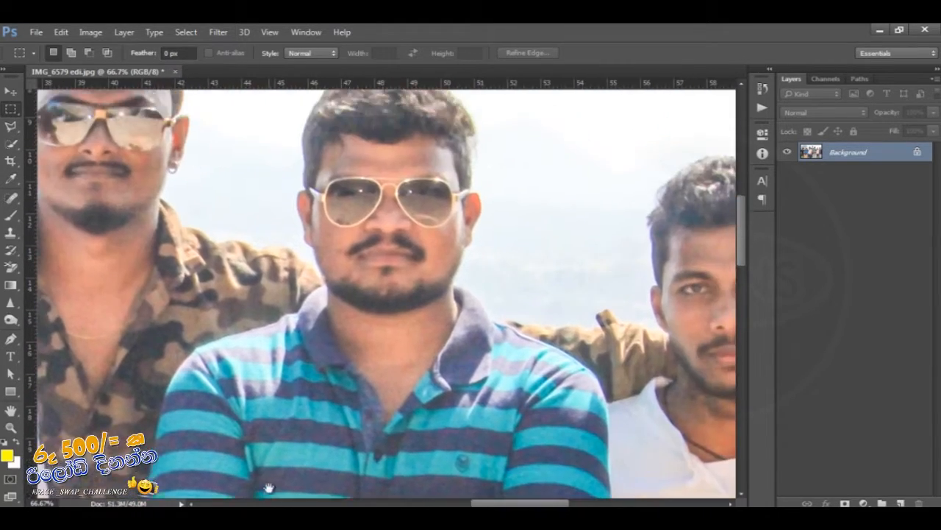
left_click_drag(509, 218, 509, 270)
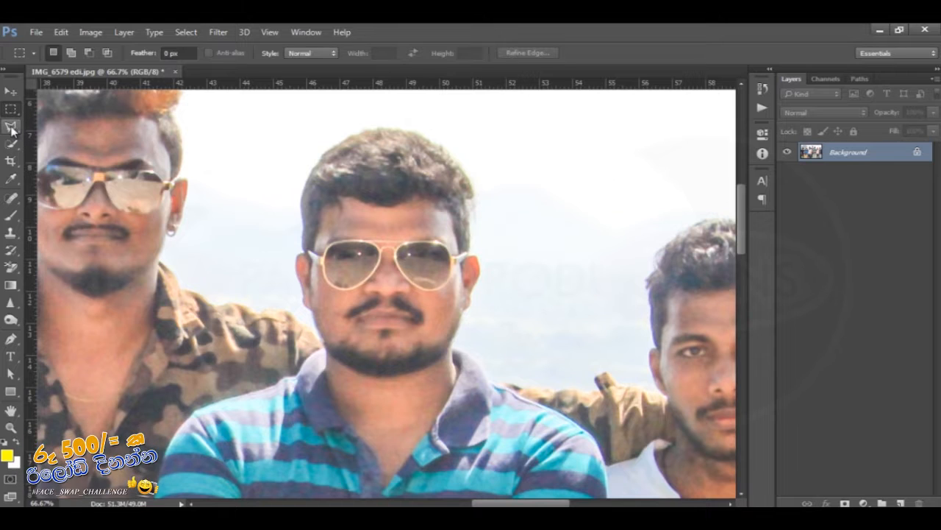
left_click(11, 128)
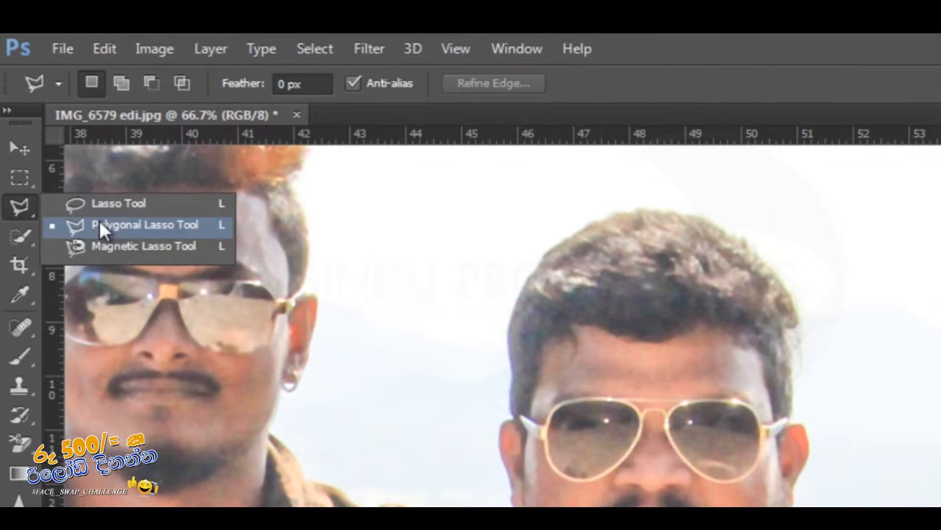
left_click(99, 228)
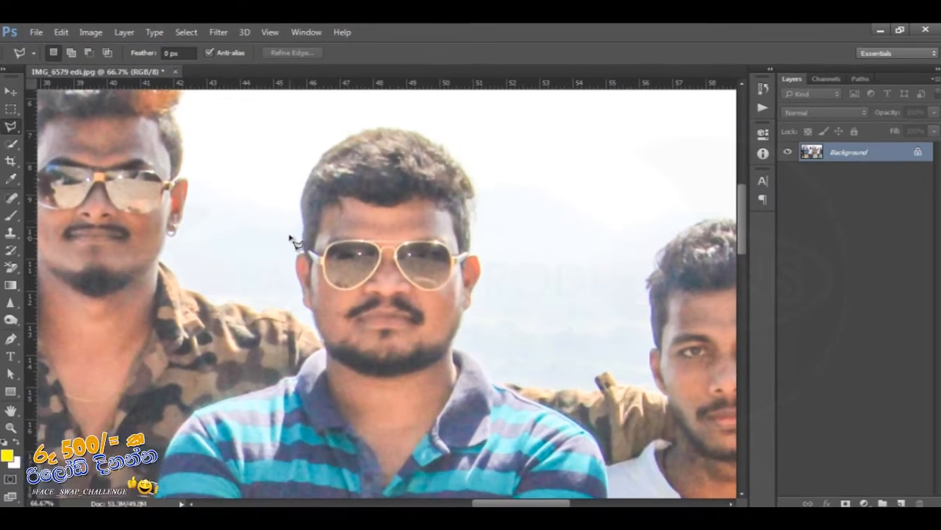
left_click(289, 237)
left_click(294, 180)
left_click(325, 123)
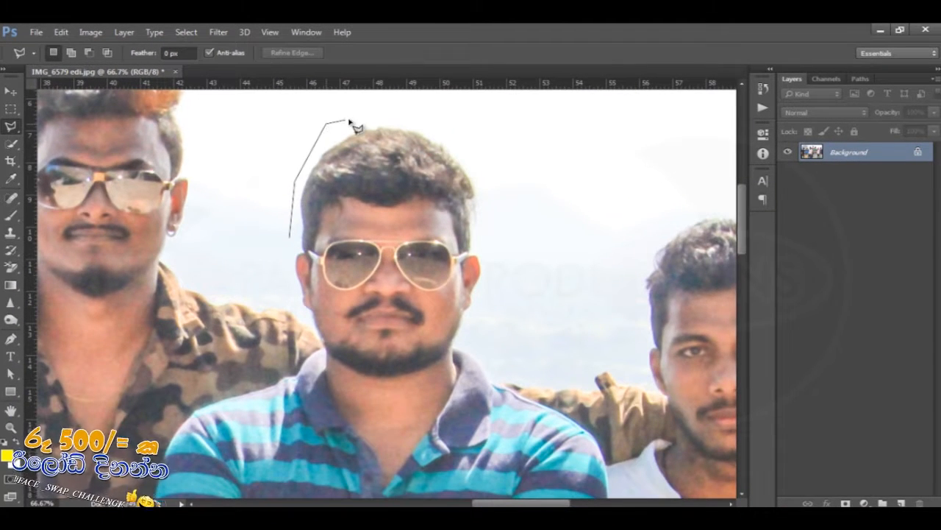
left_click(375, 115)
left_click(427, 122)
left_click(465, 147)
left_click(483, 180)
left_click(483, 236)
left_click(491, 259)
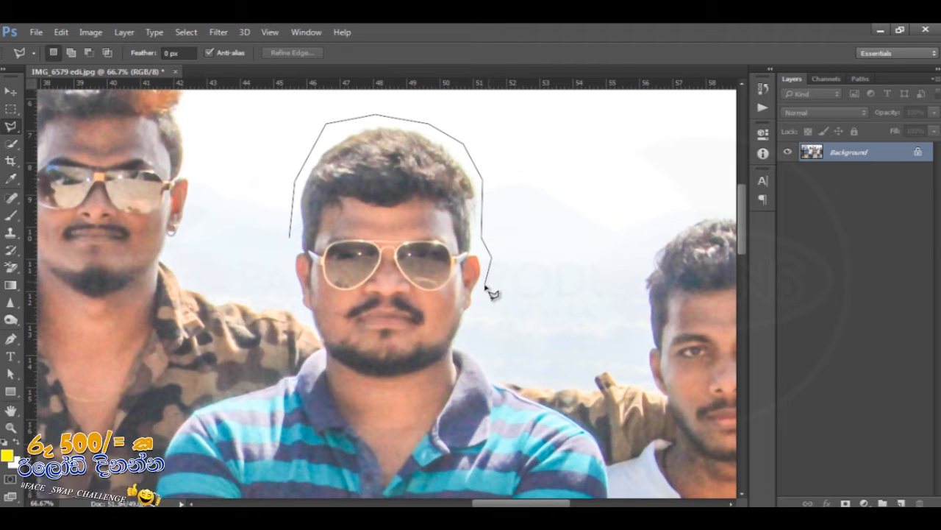
left_click(473, 316)
left_click(468, 345)
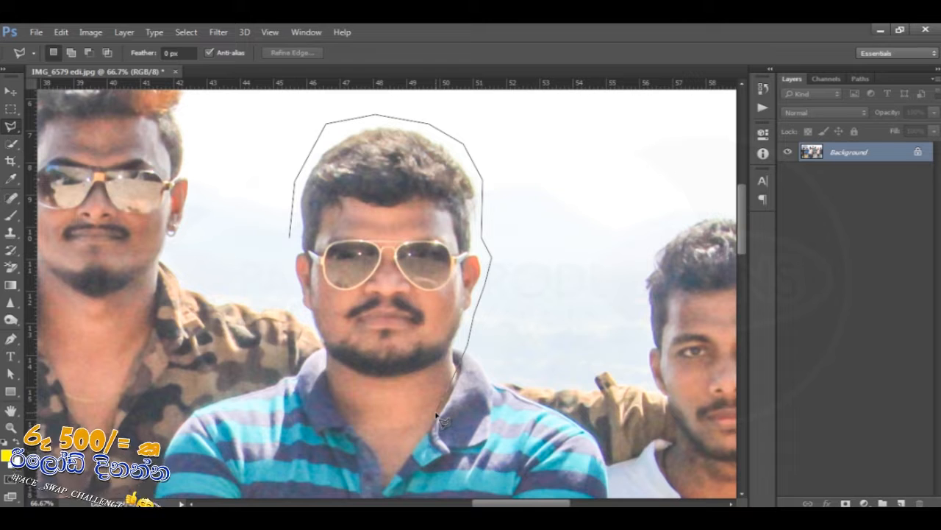
left_click(388, 465)
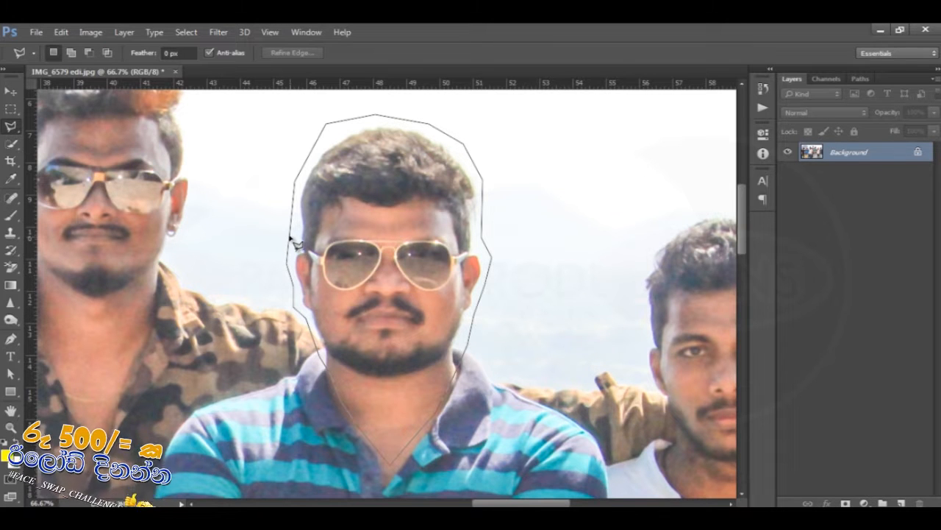
left_click(291, 237)
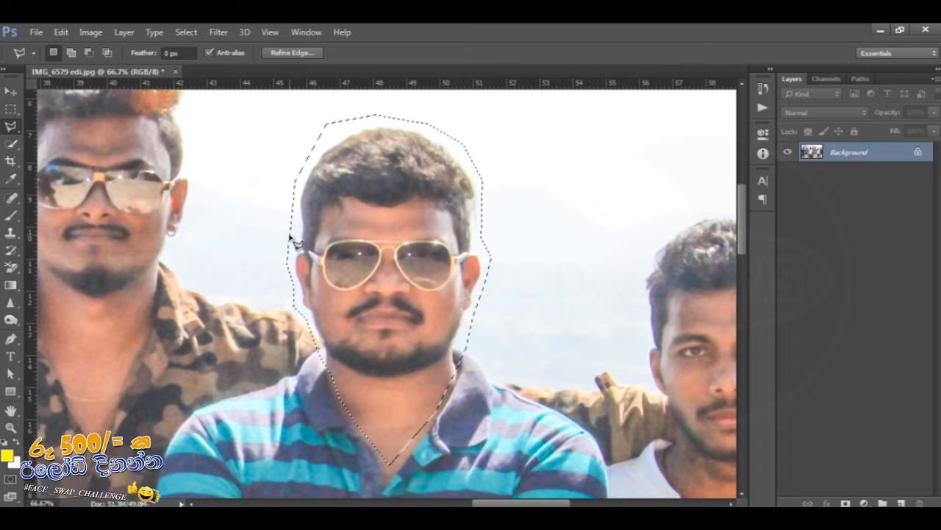
- Copy the selected head to a new layer and check the cutout by briefly hiding the Background layer
key("ctrl+minus")
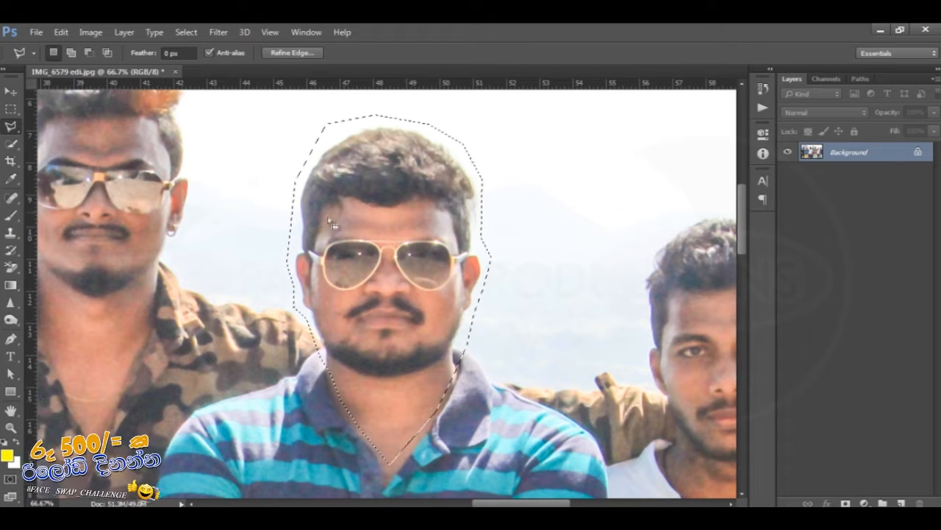
key("ctrl+minus")
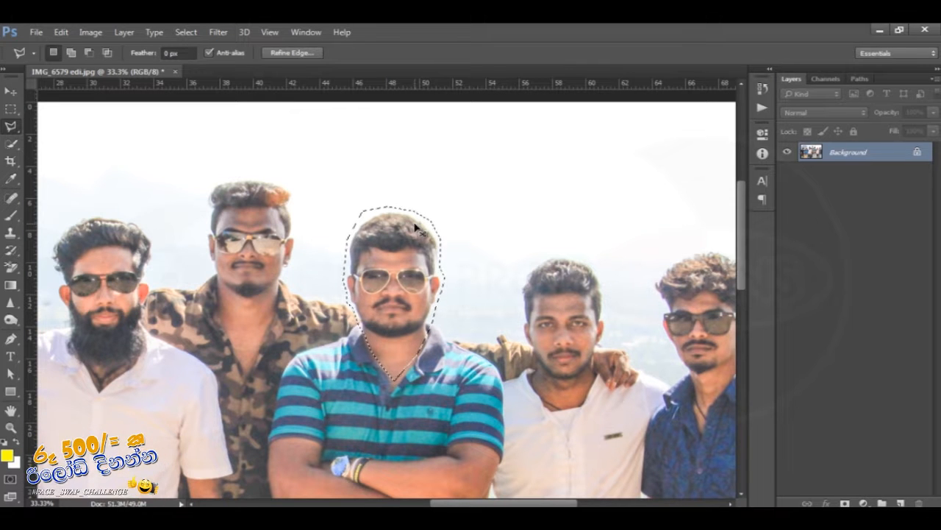
key("ctrl+j")
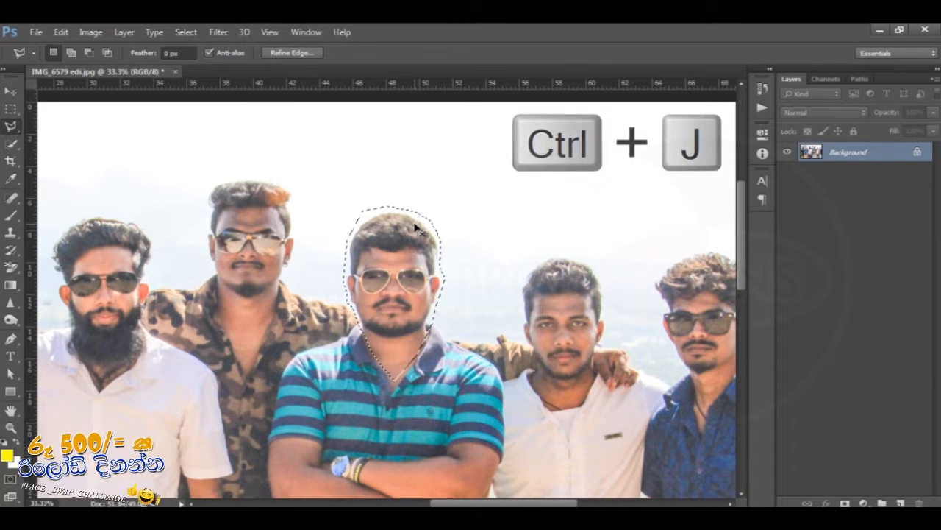
key("ctrl+j")
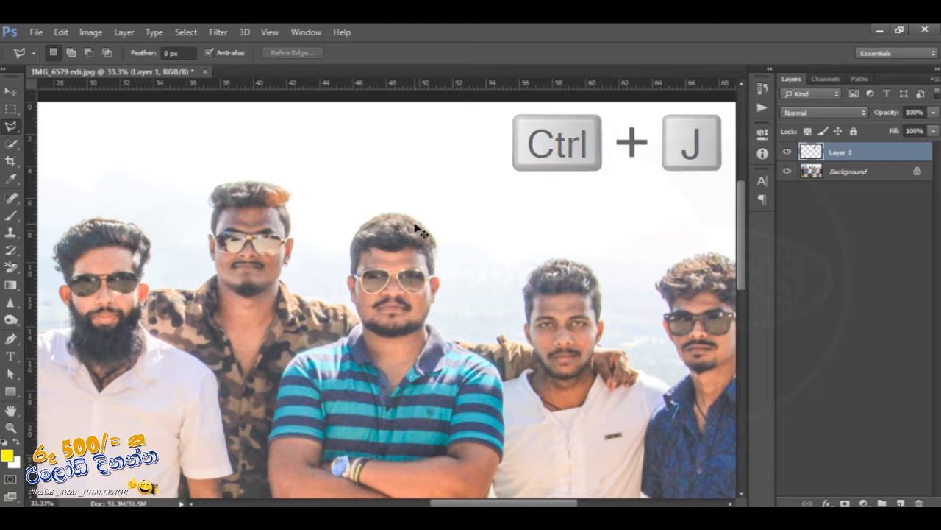
left_click(788, 172)
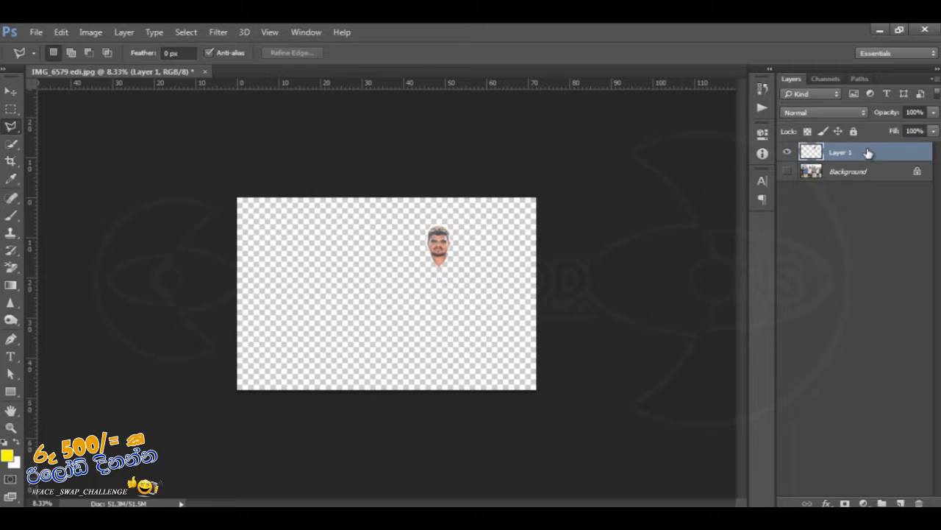
left_click(787, 171)
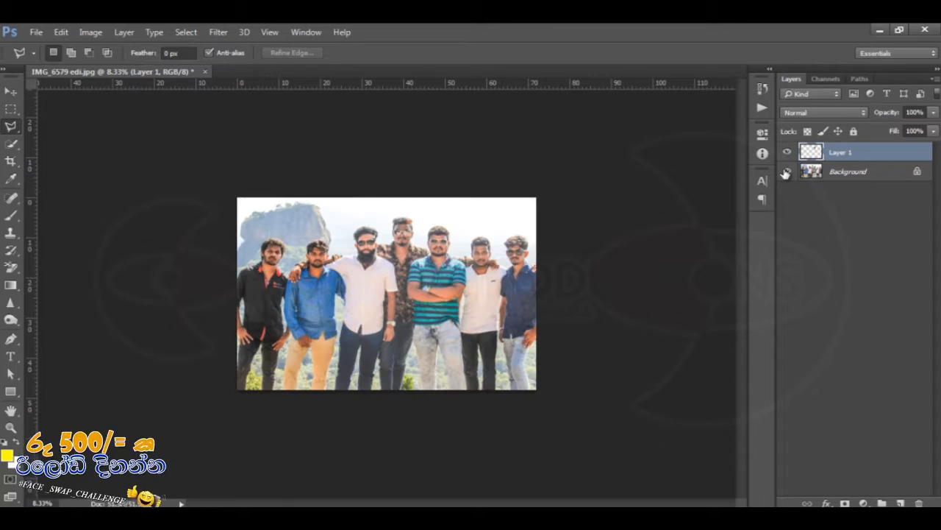
- Move the copied head over the face of the man in the camouflage shirt
key("ctrl+plus")
key("ctrl+plus")
key("ctrl+plus")
key("ctrl+plus")
key("ctrl+plus")
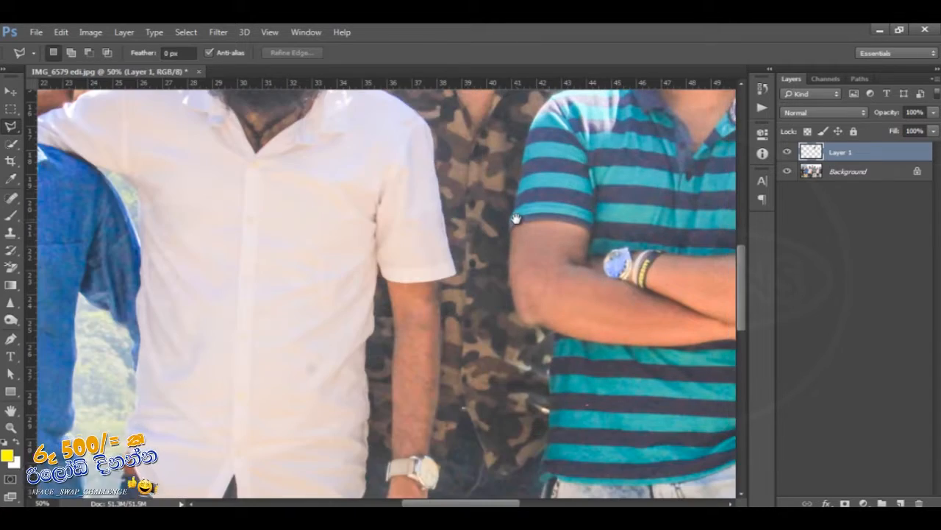
left_click_drag(517, 218, 462, 457)
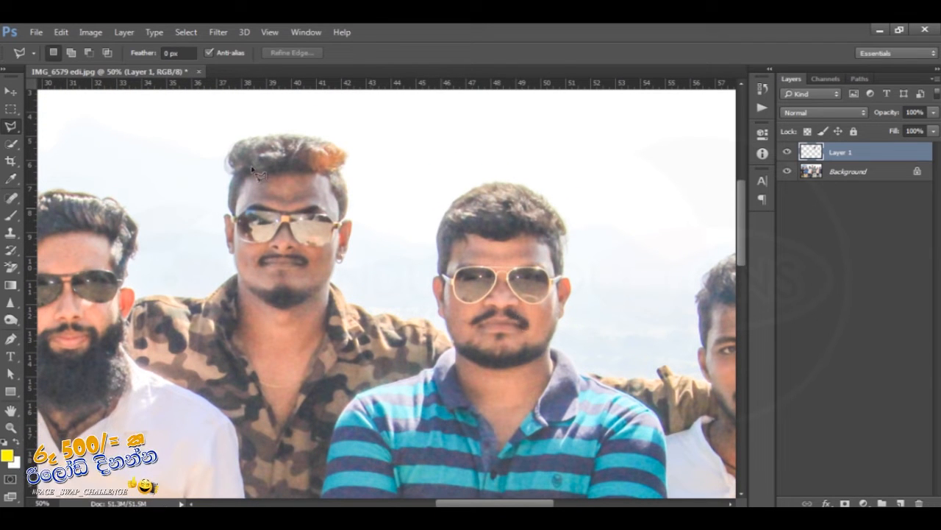
left_click(11, 93)
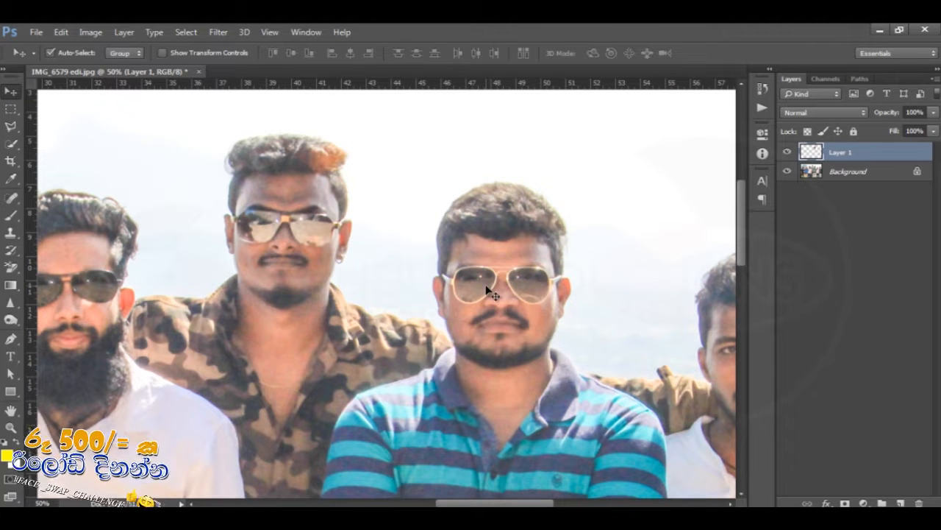
left_click_drag(502, 303, 285, 246)
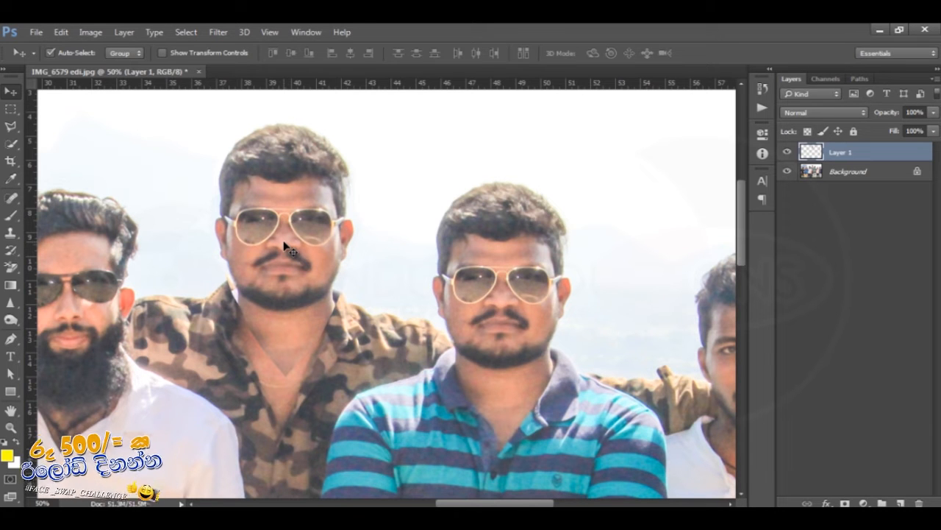
left_click_drag(285, 248, 381, 250)
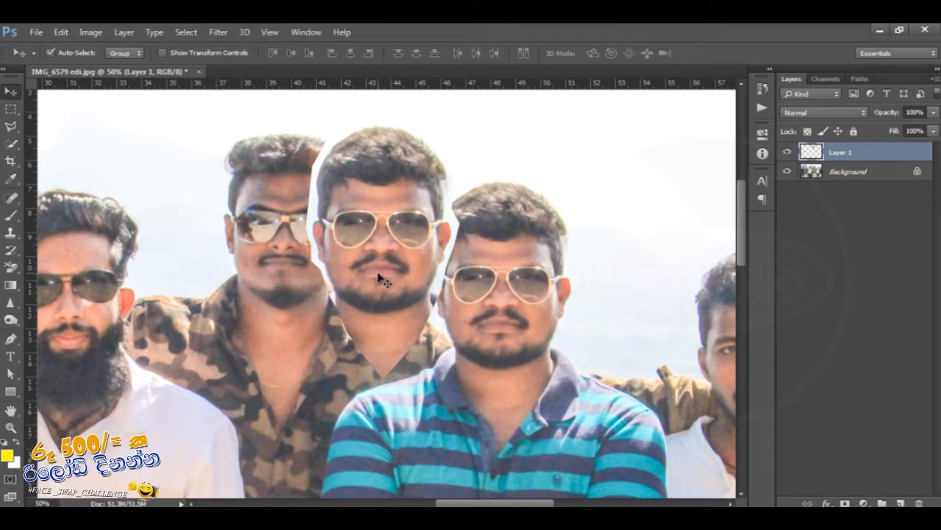
left_click_drag(381, 251, 284, 245)
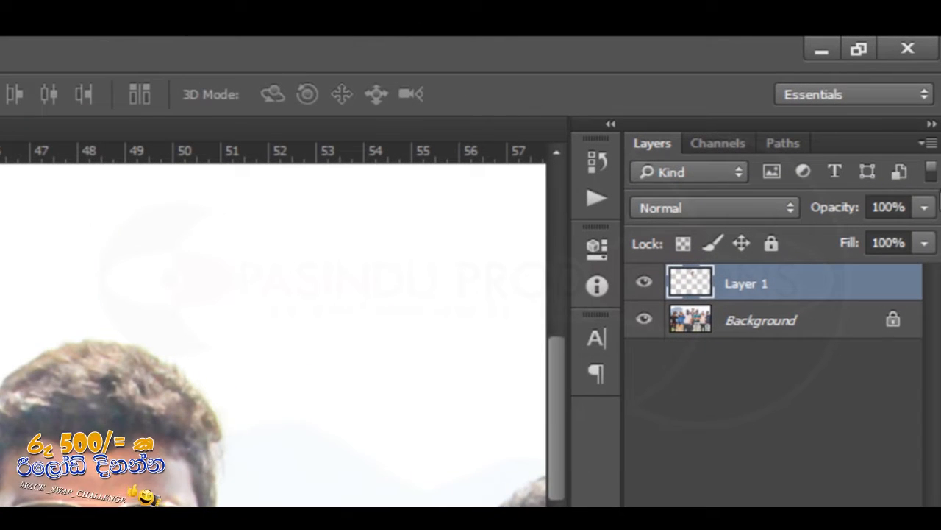
- Lower Layer 1's opacity to 59% and nudge the copied head into alignment with the face beneath it
left_click(924, 206)
left_click_drag(929, 242, 921, 244)
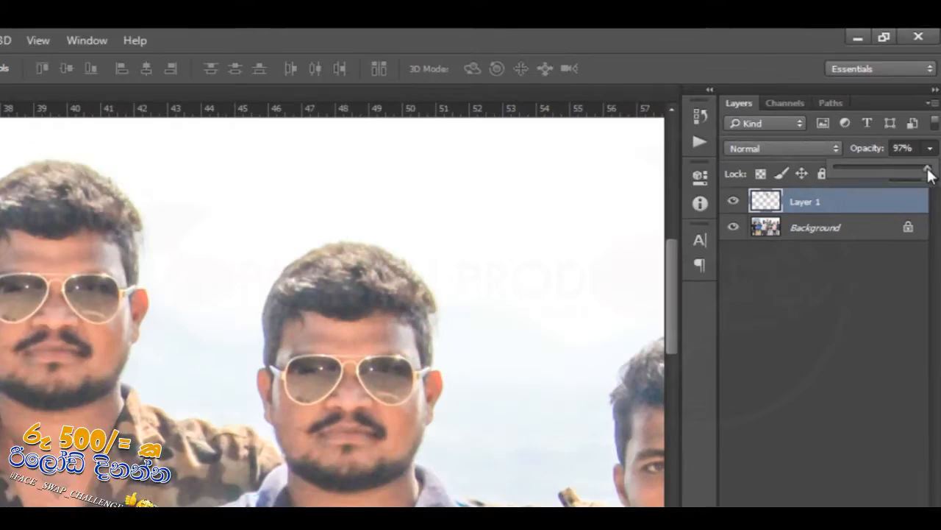
left_click_drag(929, 174, 897, 170)
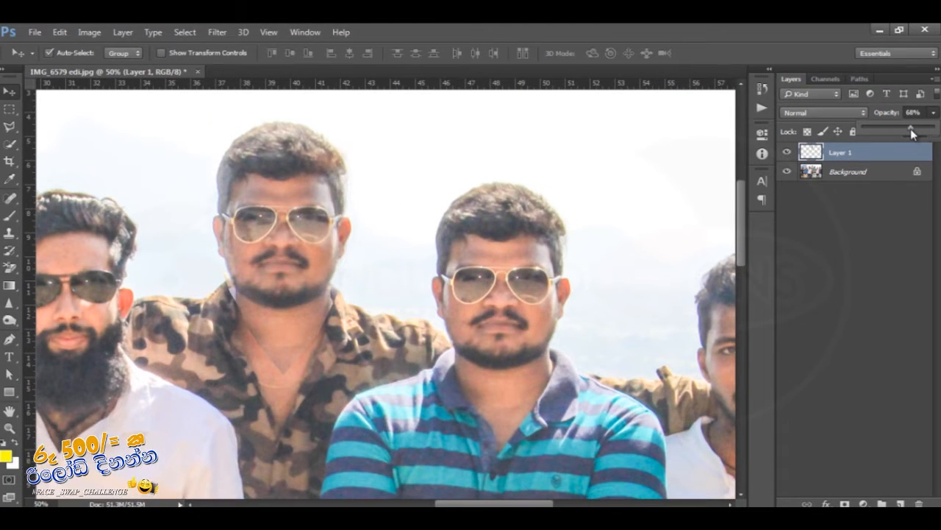
left_click_drag(914, 132, 908, 134)
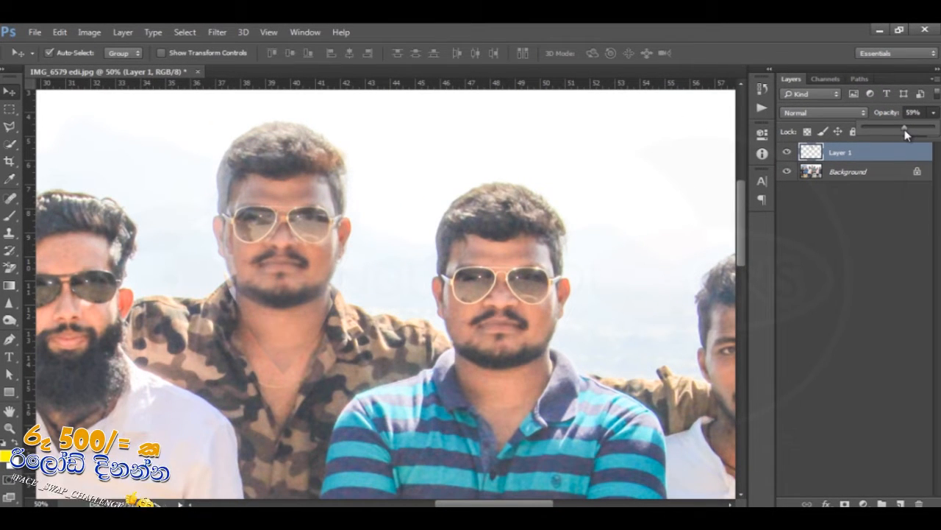
mouse_move(285, 252)
left_mouse_down()
mouse_move(302, 242)
mouse_move(407, 239)
mouse_move(323, 251)
mouse_move(283, 242)
mouse_move(338, 239)
mouse_move(284, 247)
mouse_move(381, 253)
mouse_move(280, 244)
mouse_move(284, 232)
mouse_move(285, 244)
left_mouse_up()
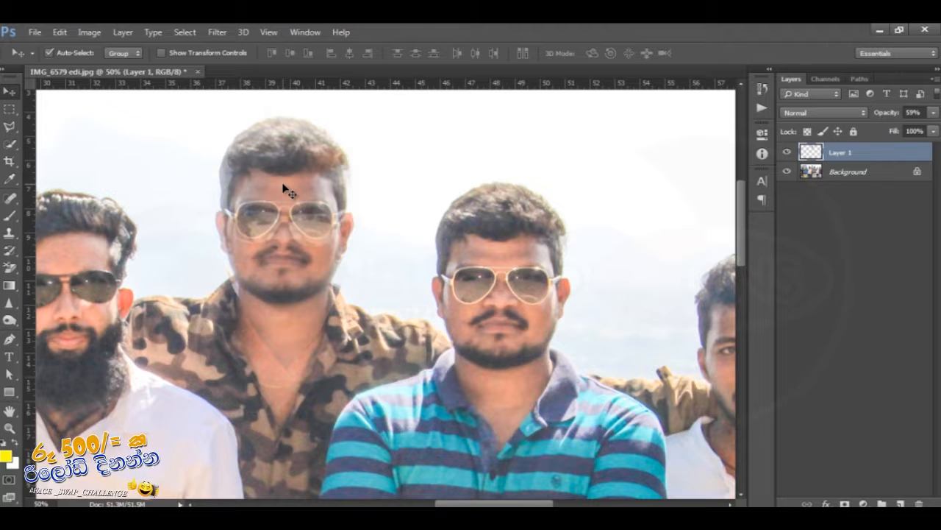
mouse_move(283, 185)
left_mouse_down()
mouse_move(347, 184)
mouse_move(284, 193)
left_mouse_up()
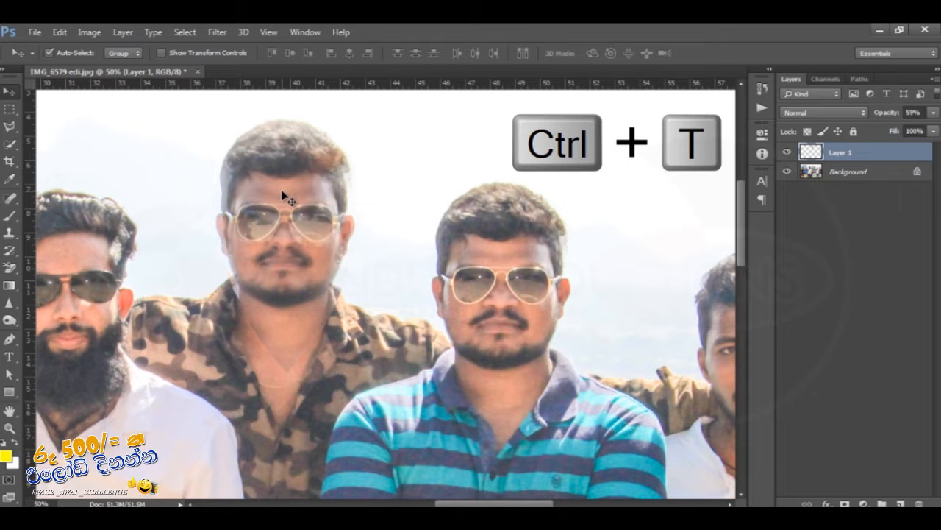
- Free-transform the copied head on Layer 1, scaling it to about 91.9% width and 94.7% height to fit the face beneath
key("ctrl+t")
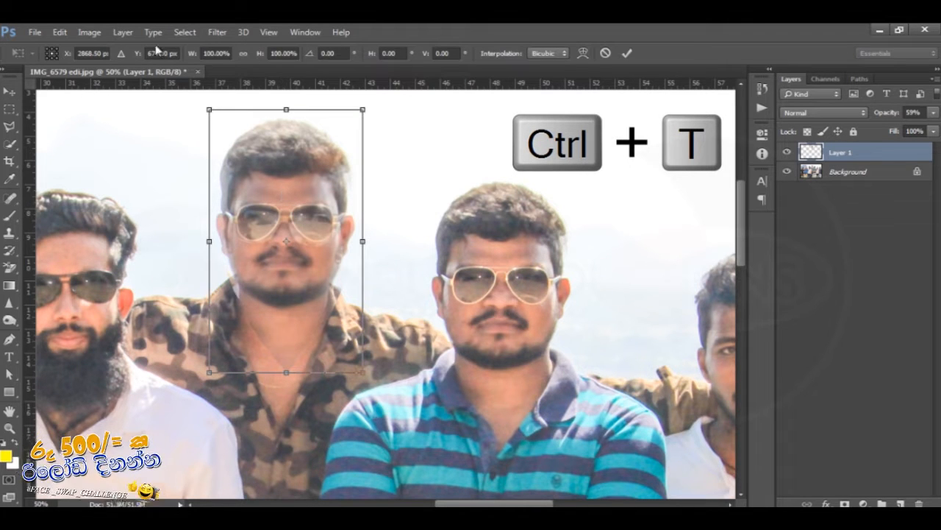
left_click(61, 33)
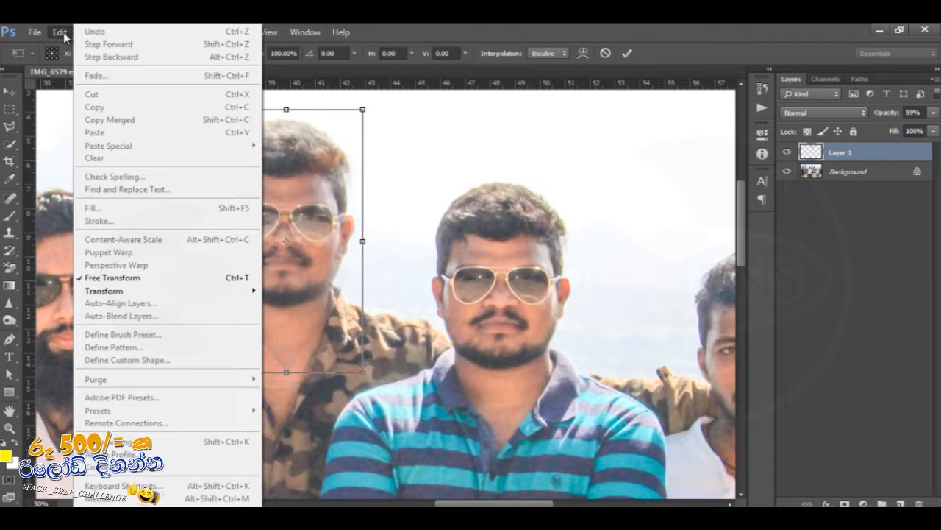
left_click(128, 278)
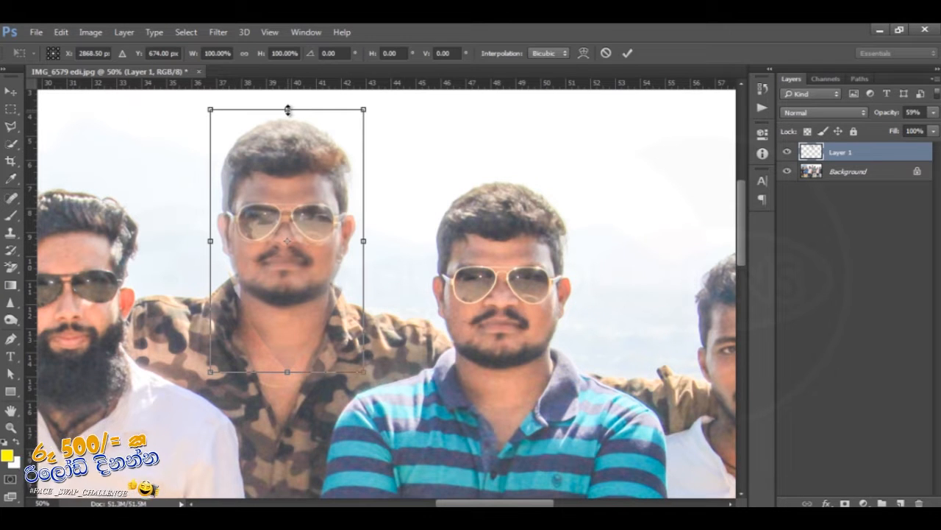
left_click_drag(288, 111, 293, 215)
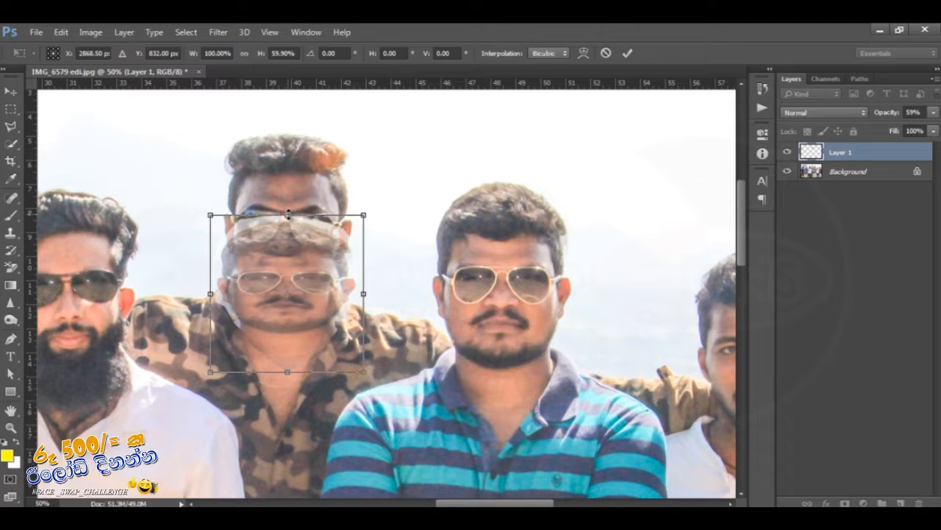
left_click_drag(287, 206, 286, 118)
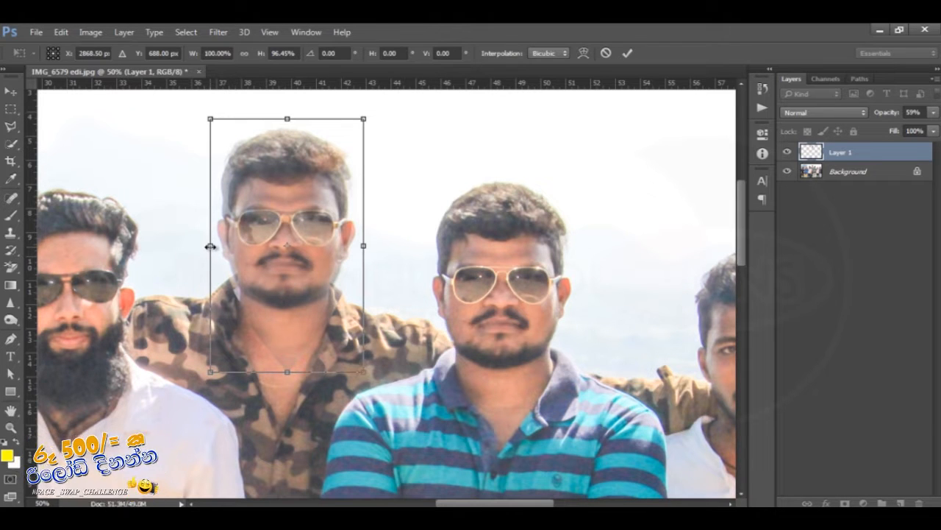
left_click_drag(210, 247, 216, 246)
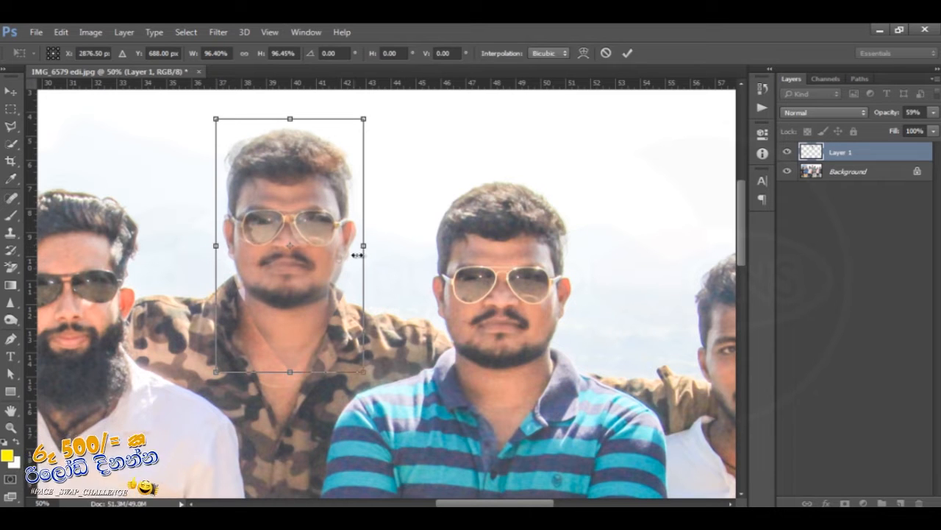
left_click_drag(364, 246, 358, 245)
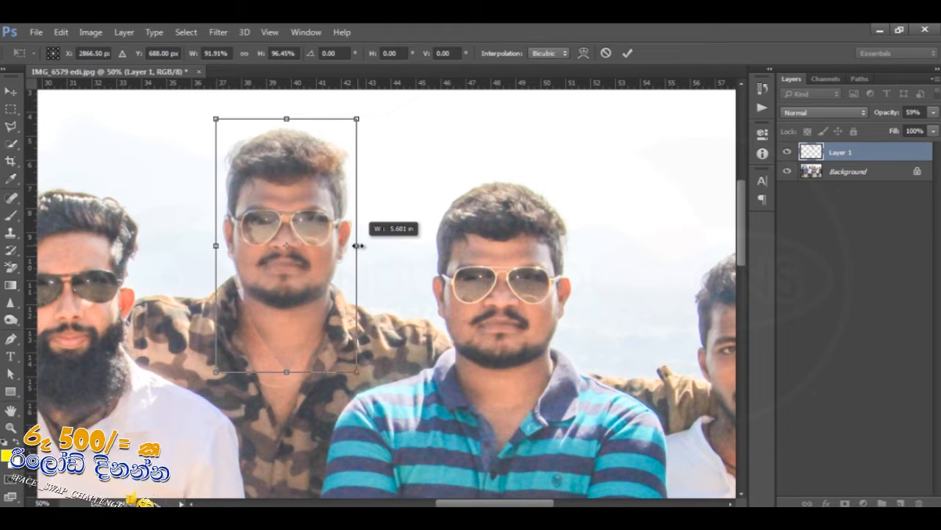
left_click_drag(286, 368, 286, 365)
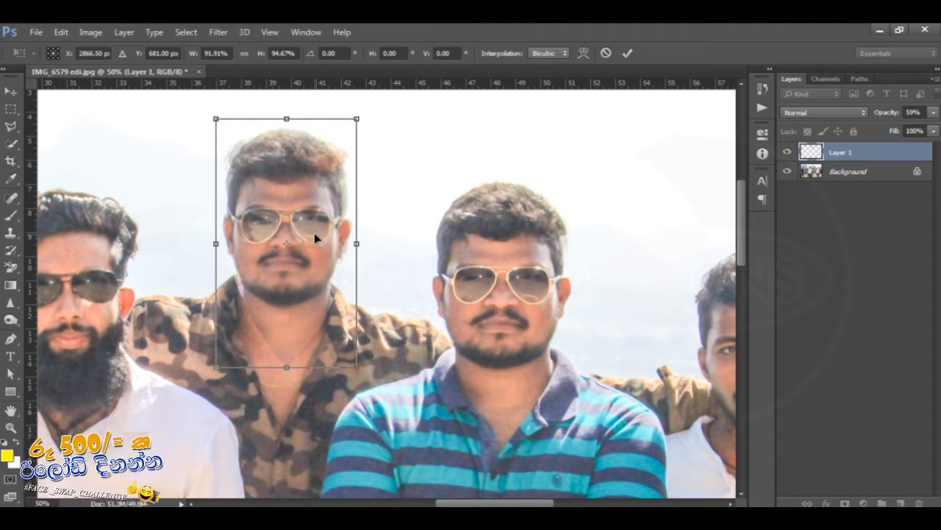
- Nudge the scaled head sideways until it sits 2 px further right, and apply the transform
key("Left")
key("Left")
key("Left")
key("Left")
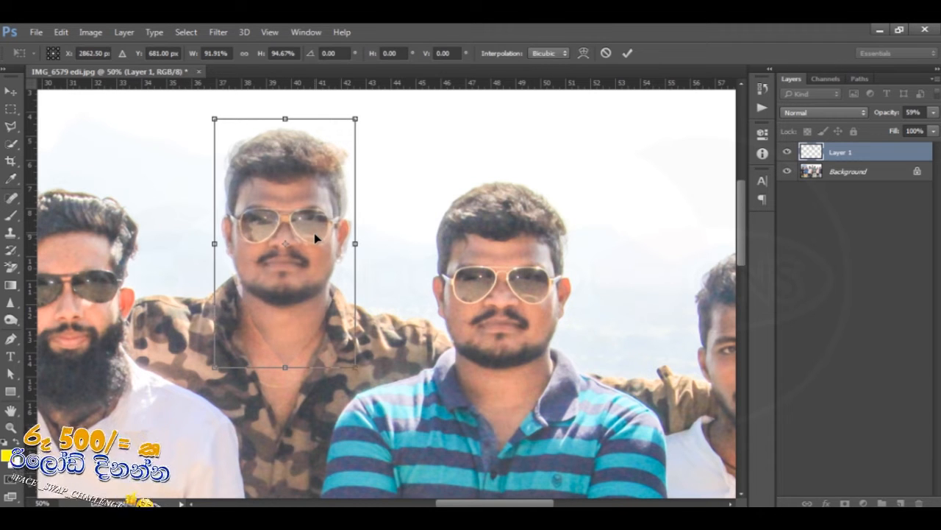
key("Right")
key("Right")
key("Right")
key("Right")
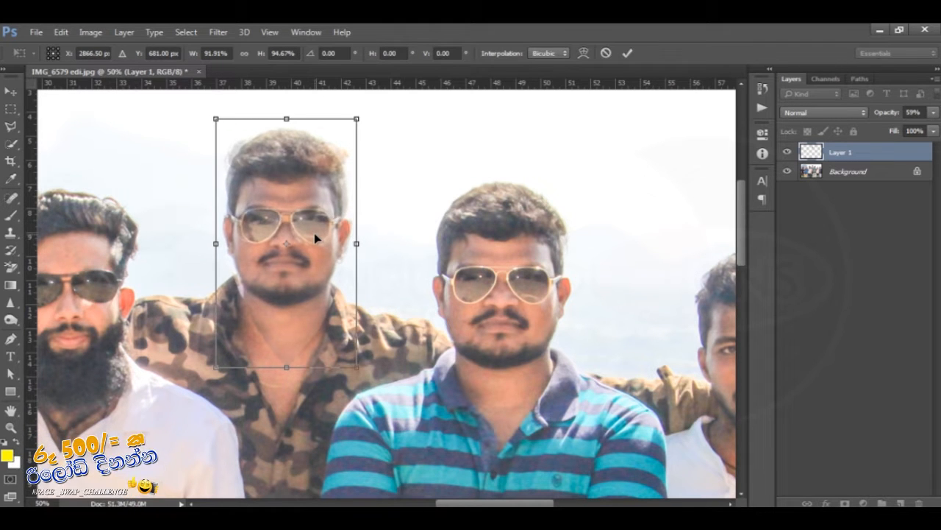
key("Right")
key("Right")
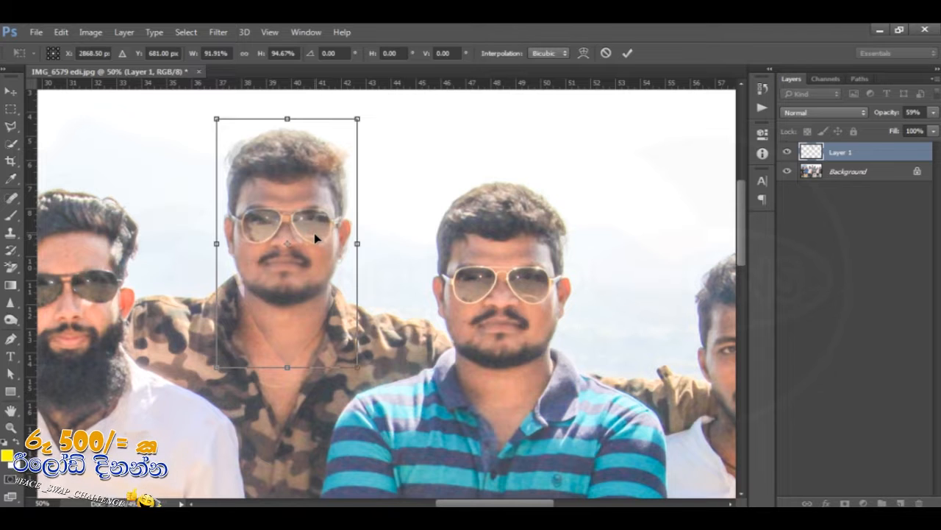
key("Return")
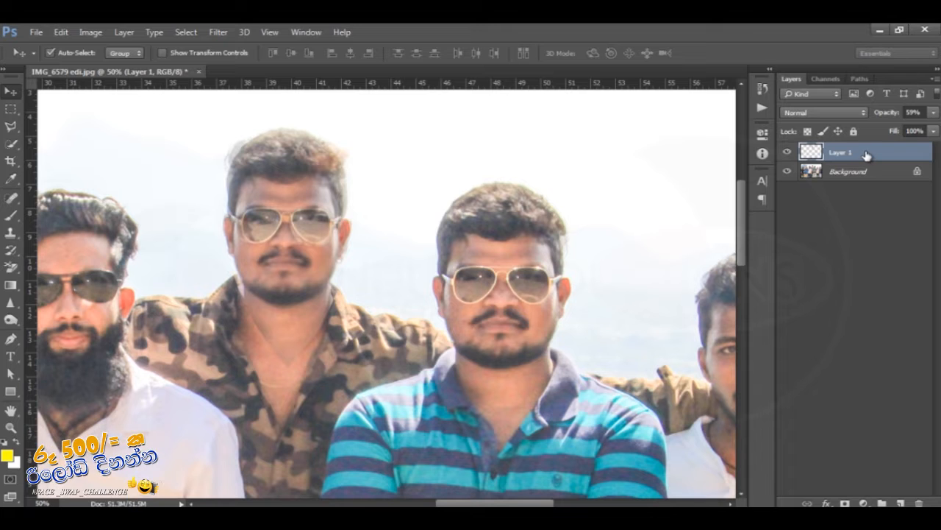
- Restore Layer 1's opacity to 100% and add a layer mask to it
left_click(933, 113)
left_click_drag(908, 127, 939, 129)
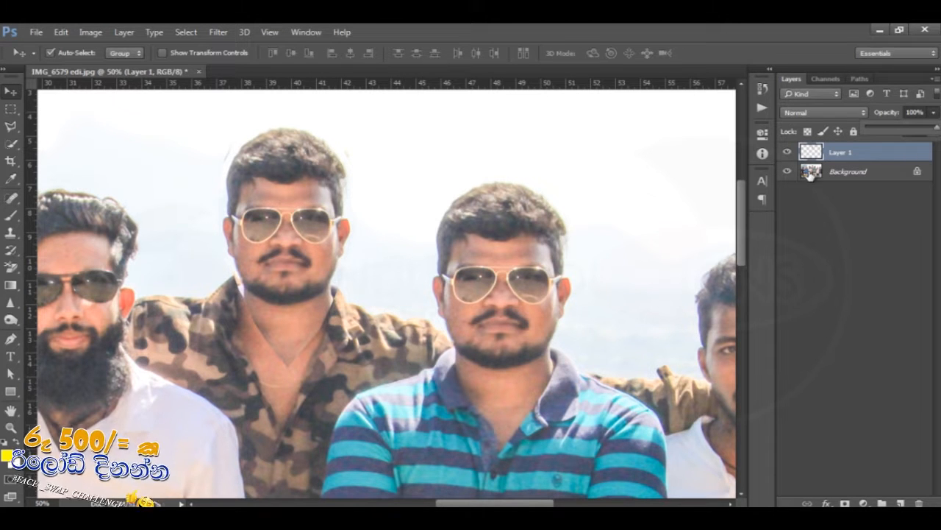
left_click(853, 152)
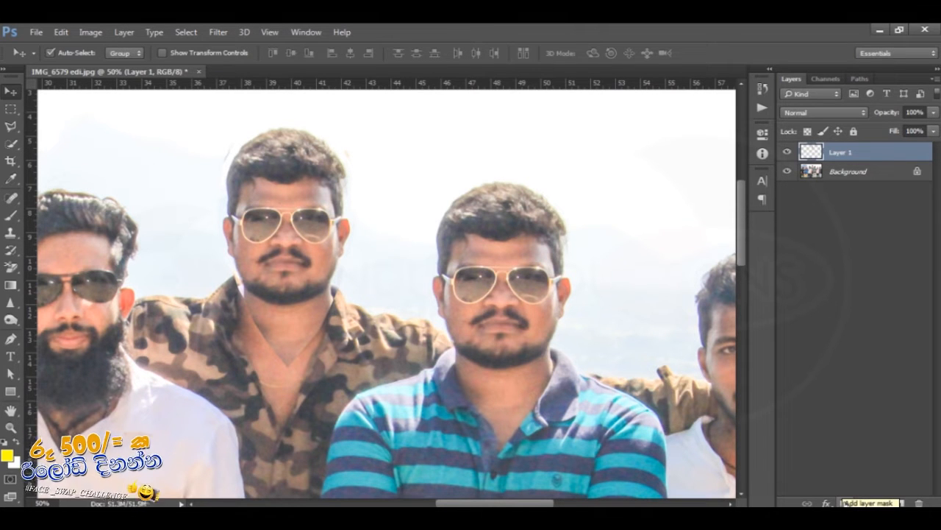
left_click(845, 503)
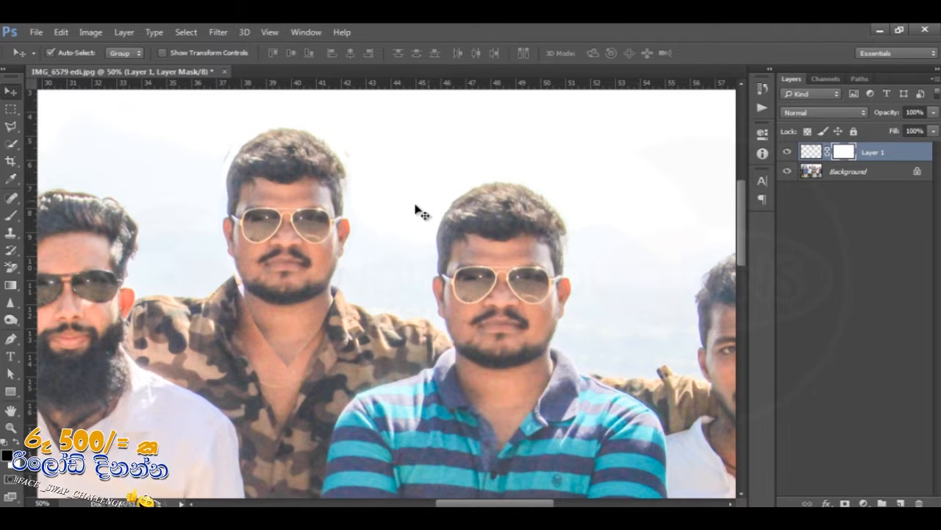
- Paint black on Layer 1's mask with a 90 px brush to hide the copied neck's lower edge above the camouflage shirt
left_click(17, 218)
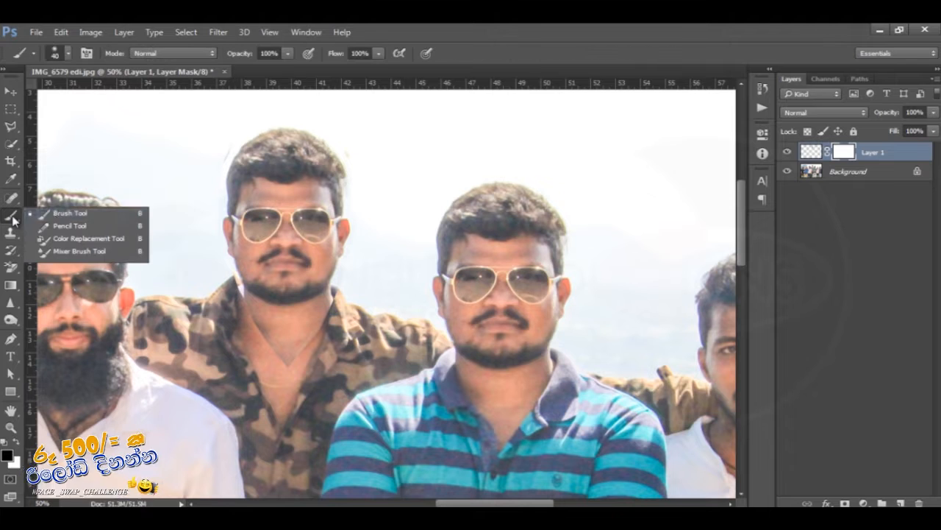
left_click(69, 215)
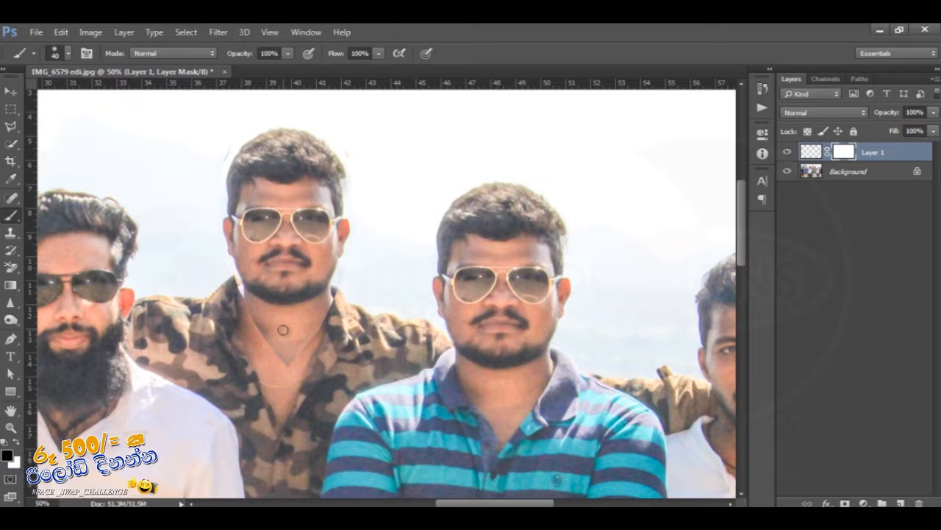
key("bracketright")
key("bracketright")
key("bracketright")
key("bracketright")
key("bracketright")
key("bracketright")
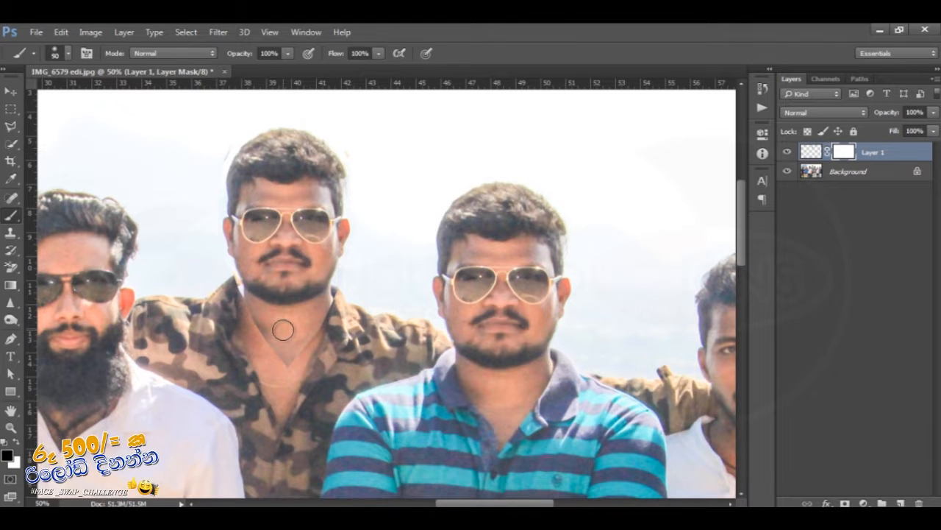
mouse_move(282, 330)
left_mouse_down()
mouse_move(280, 357)
mouse_move(296, 343)
mouse_move(281, 361)
mouse_move(340, 299)
left_mouse_up()
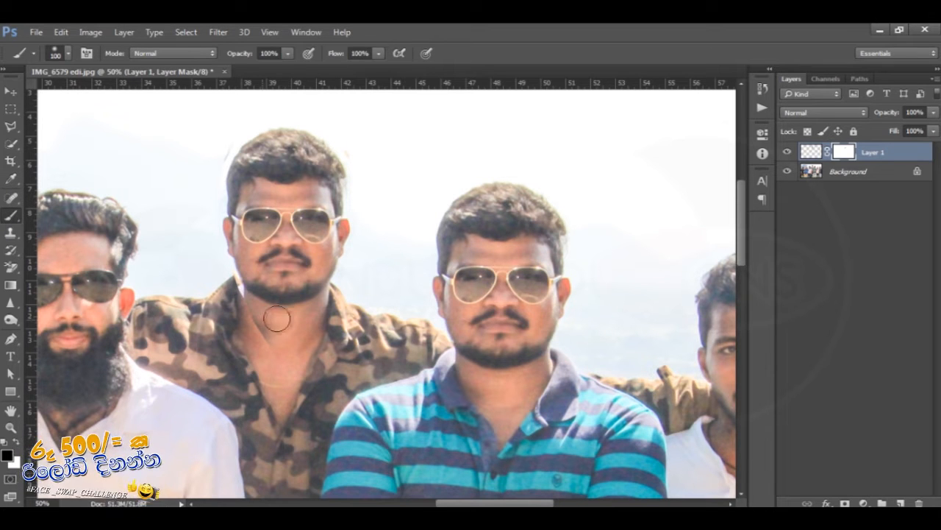
- Set the brush hardness to 31% and blend the remaining neck and collar edges on the mask, ending at a 90 px brush
left_click(67, 53)
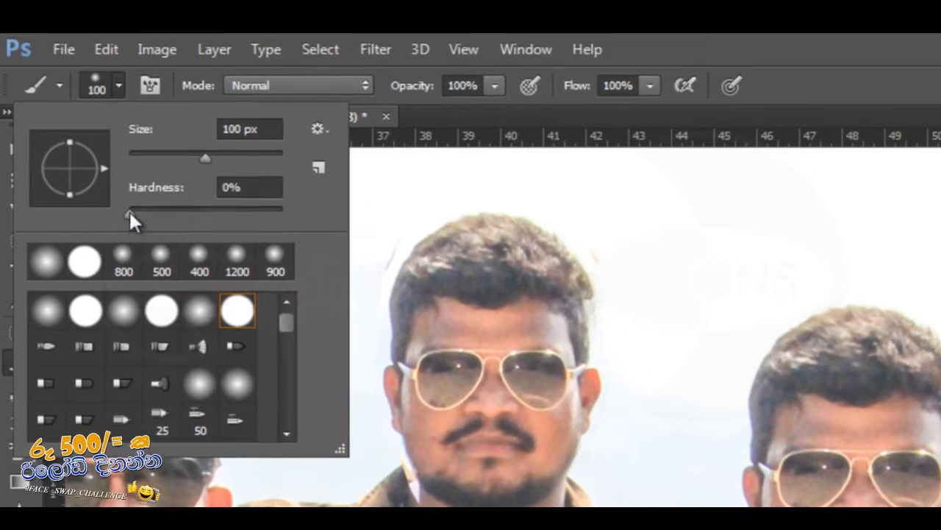
left_click(81, 125)
left_click_drag(144, 211, 176, 208)
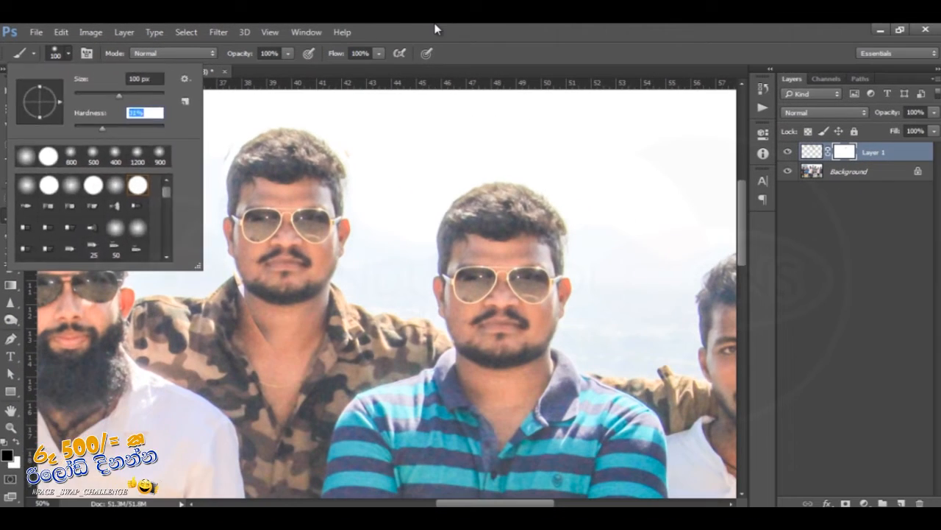
key("Return")
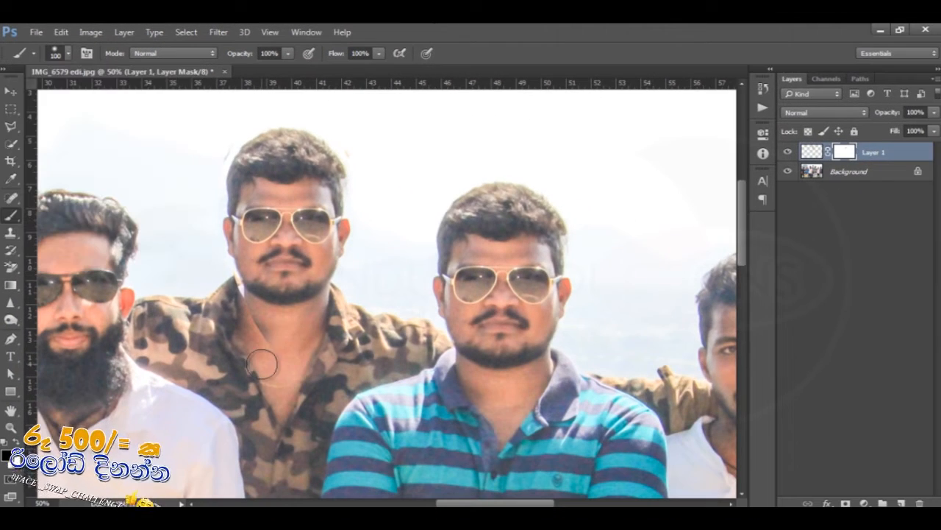
key("bracketright")
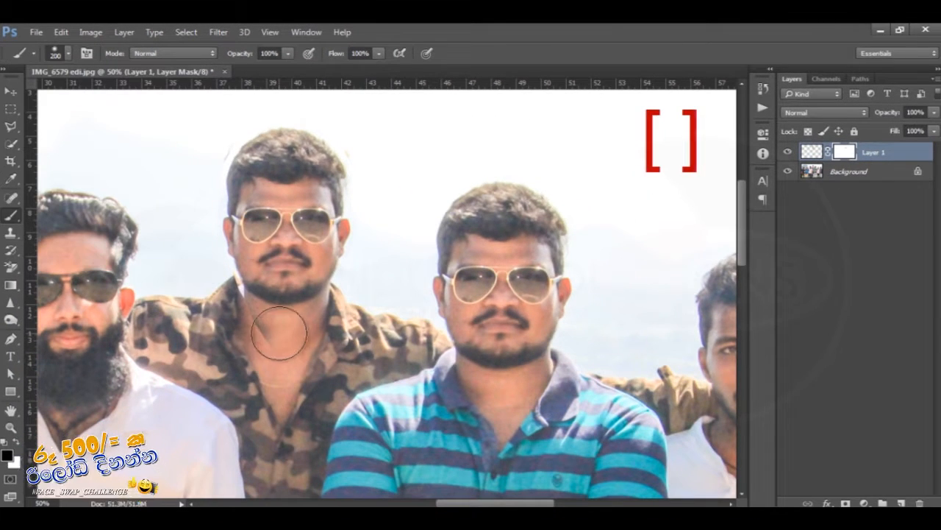
key("bracketleft")
key("bracketleft")
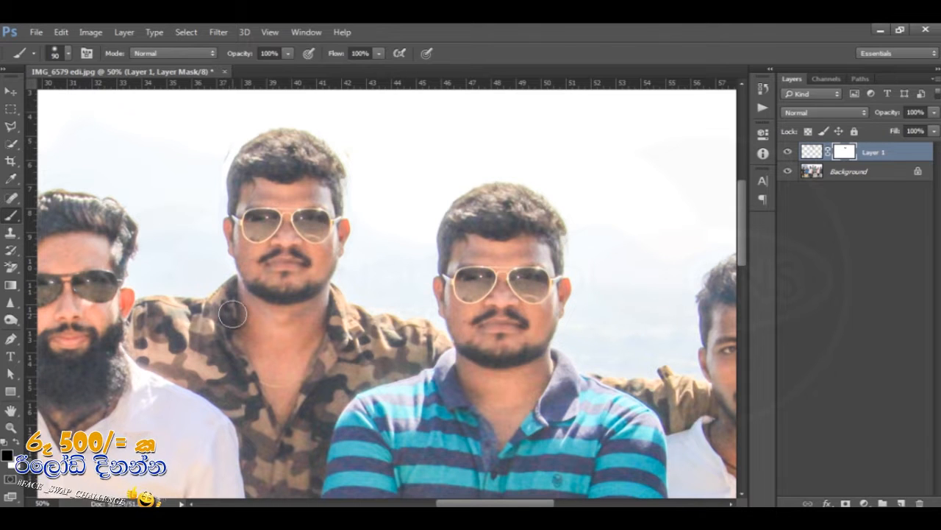
- Set the mask brush's hardness to 100%
left_click(67, 55)
left_click_drag(104, 129, 180, 129)
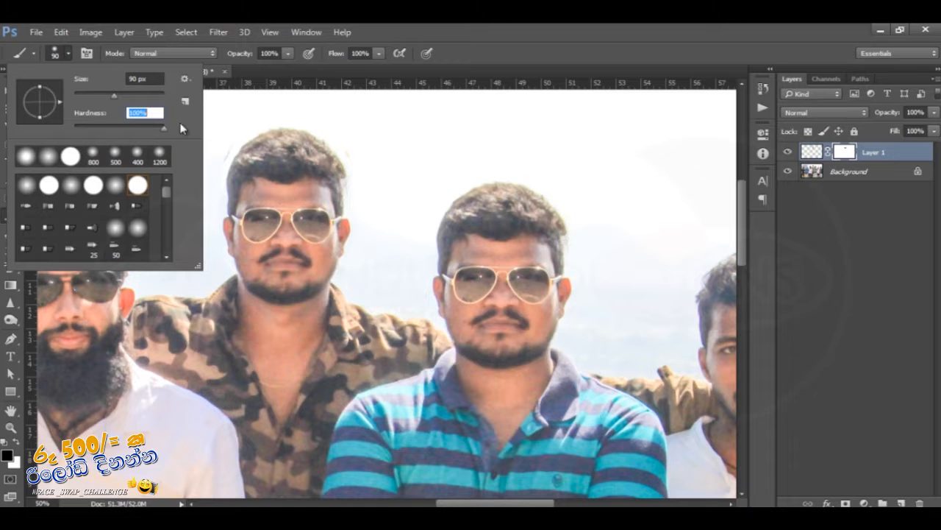
left_click(395, 25)
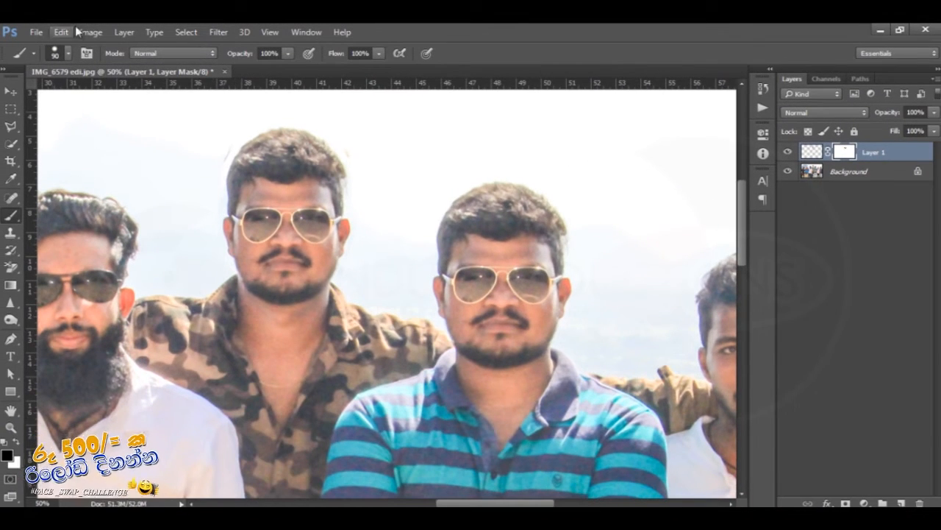
- Mask out the copied hair with the 90 px brush at 30% hardness, revealing the camouflage-shirt man's own hair
left_click(68, 52)
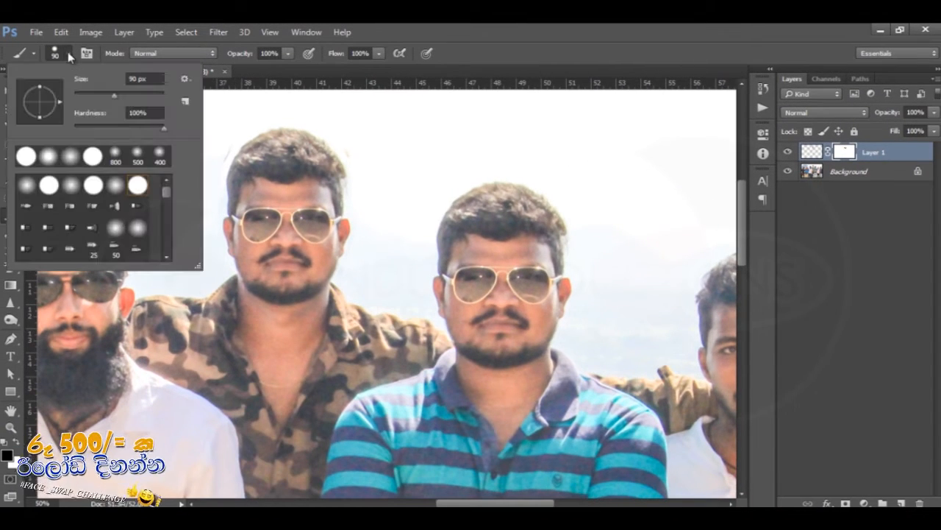
left_click(99, 129)
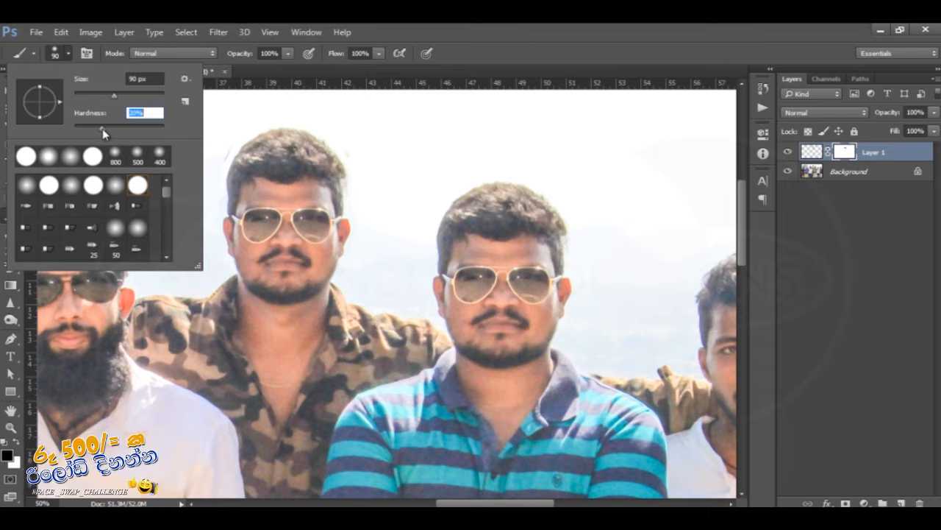
left_click(427, 23)
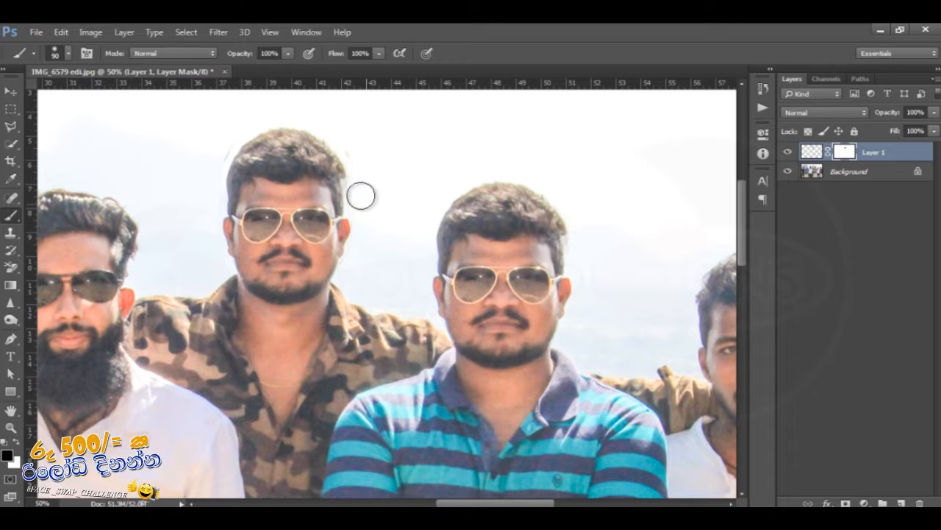
left_click(348, 152)
mouse_move(347, 152)
left_mouse_down()
mouse_move(304, 123)
mouse_move(256, 132)
mouse_move(265, 120)
mouse_move(233, 150)
mouse_move(243, 139)
mouse_move(222, 189)
mouse_move(216, 162)
mouse_move(249, 116)
mouse_move(331, 129)
mouse_move(275, 160)
left_mouse_up()
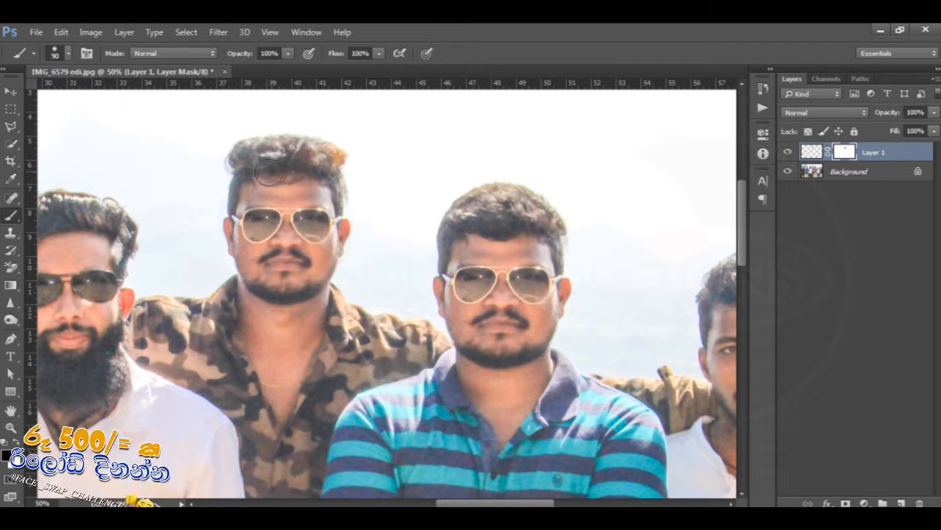
mouse_move(299, 174)
left_mouse_down()
mouse_move(321, 171)
mouse_move(326, 182)
mouse_move(270, 171)
mouse_move(237, 178)
mouse_move(239, 146)
mouse_move(251, 143)
mouse_move(212, 220)
mouse_move(215, 228)
mouse_move(221, 200)
mouse_move(219, 272)
left_mouse_up()
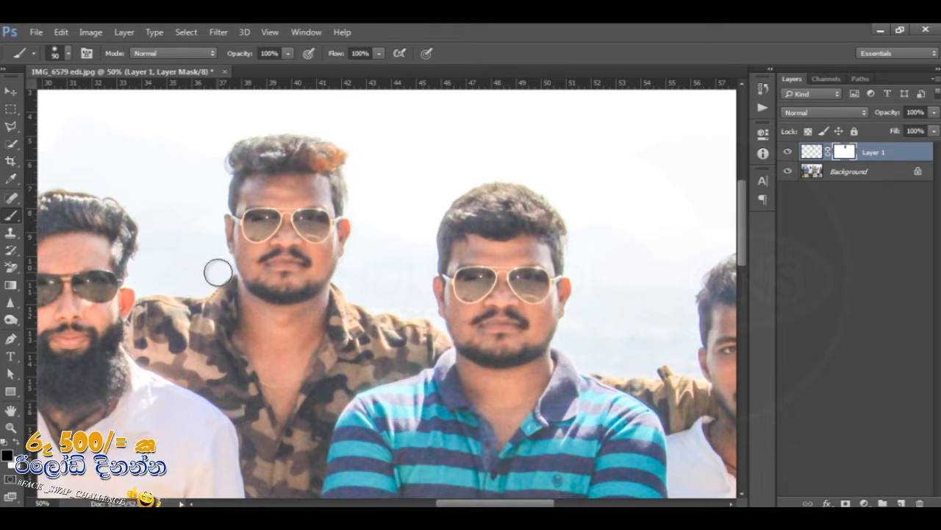
- Refine the mask around the copied head's jaw and collar and along the hair beside the orange-tinted fringe
scroll(218, 272, "up", 3)
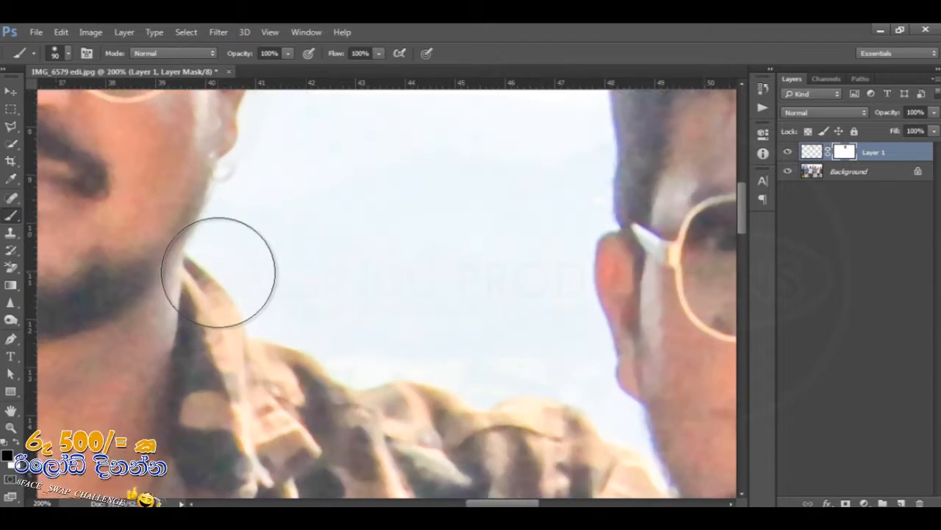
left_click_drag(302, 256, 615, 390)
scroll(615, 390, "down", 3)
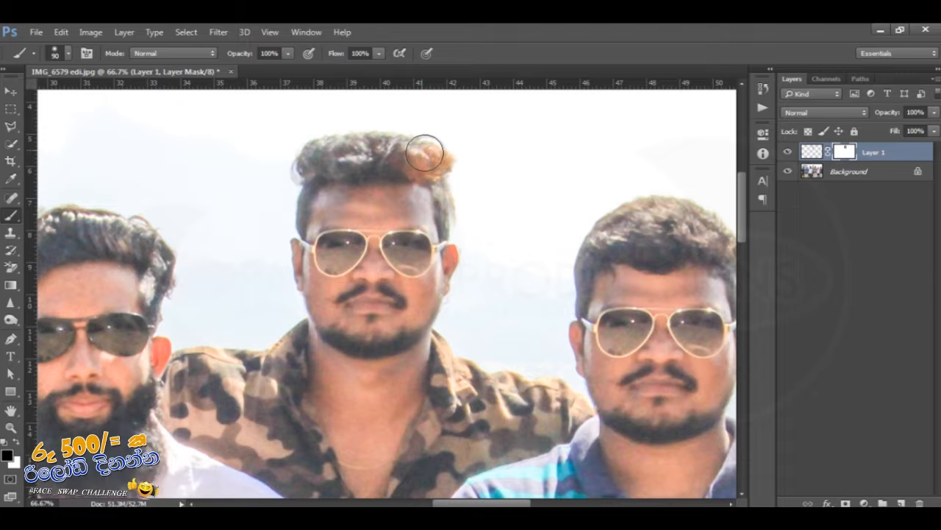
left_click_drag(437, 154, 457, 204)
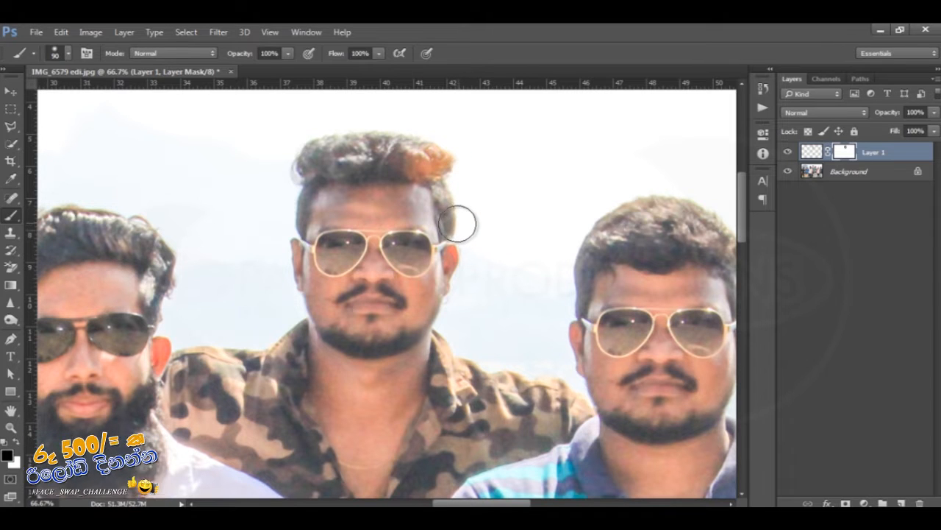
mouse_move(448, 219)
left_mouse_down()
mouse_move(440, 198)
mouse_move(439, 224)
mouse_move(425, 189)
mouse_move(427, 204)
mouse_move(415, 206)
mouse_move(411, 181)
left_mouse_up()
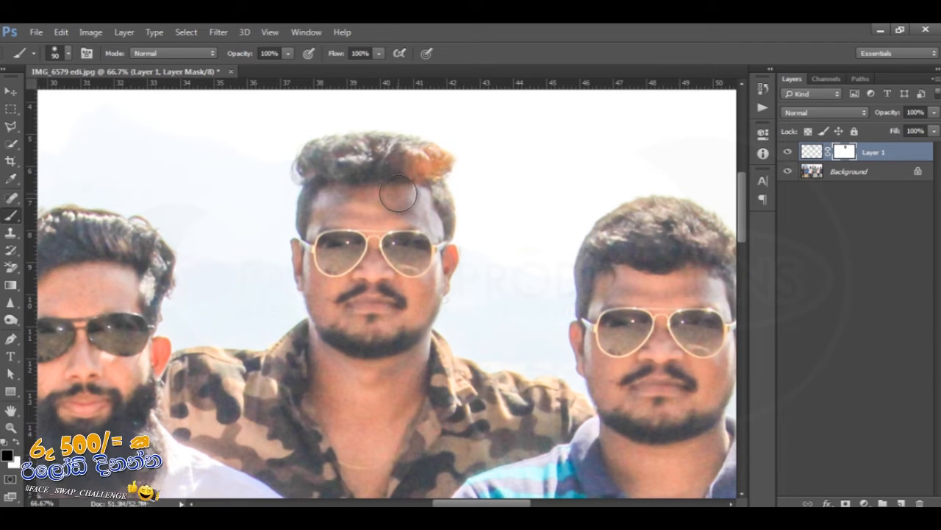
- Blend the copied face's forehead, jaw and cheek on the mask with the 90 px brush at about 27–30% opacity
left_click(290, 59)
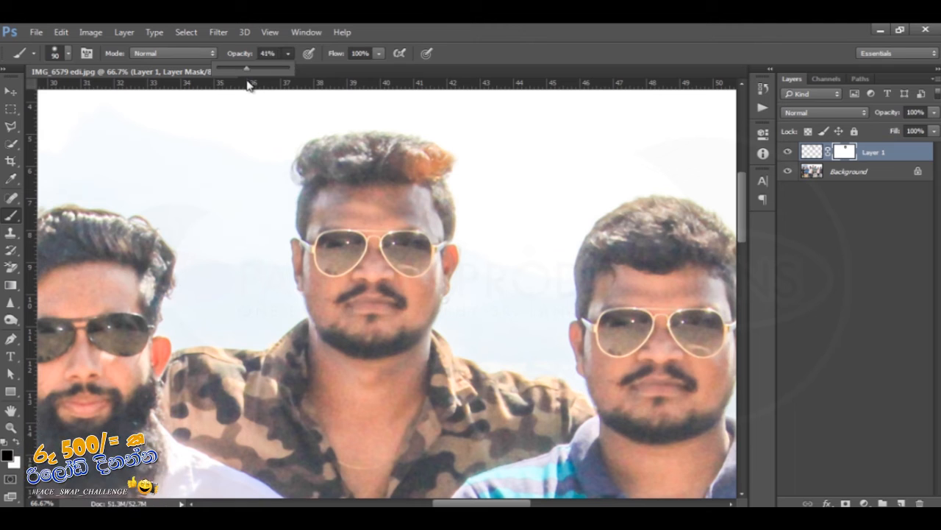
left_click(444, 30)
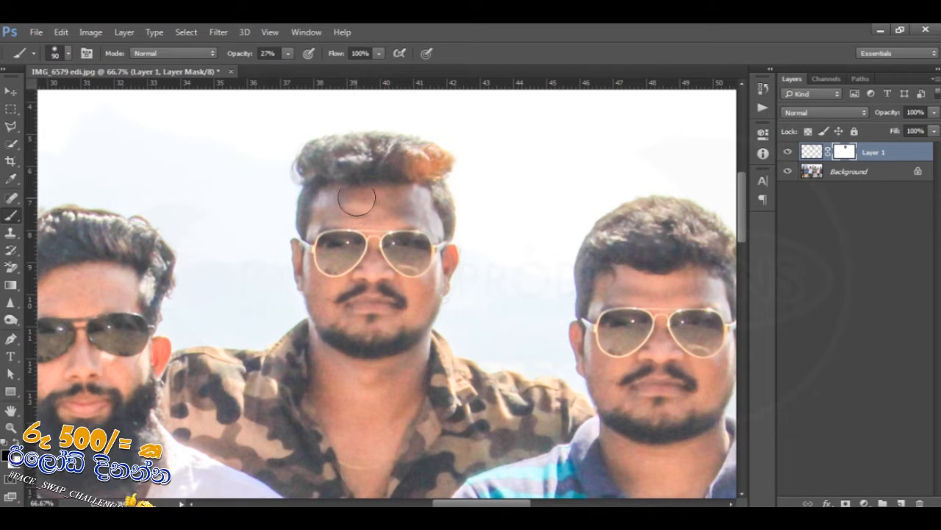
mouse_move(359, 204)
left_mouse_down()
mouse_move(350, 203)
mouse_move(382, 203)
mouse_move(326, 205)
mouse_move(421, 209)
mouse_move(349, 203)
left_mouse_up()
left_click_drag(324, 326, 332, 319)
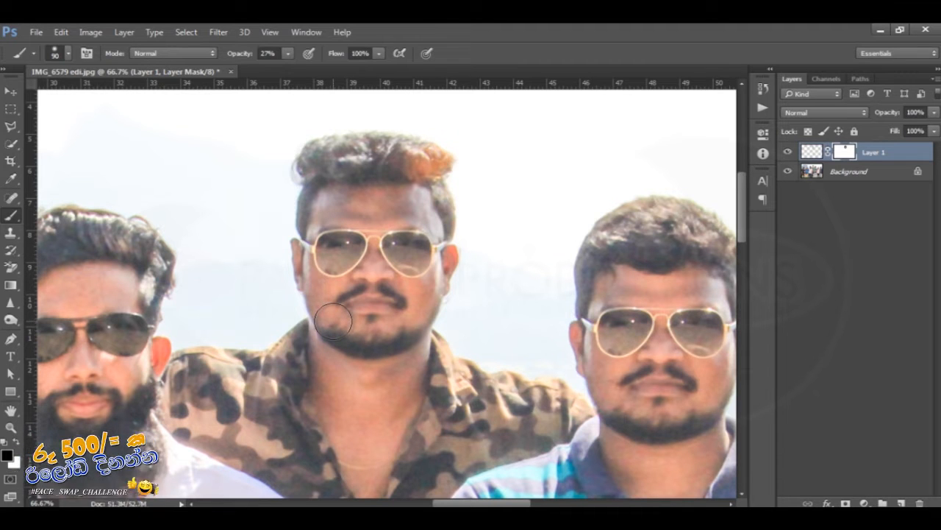
left_click(288, 53)
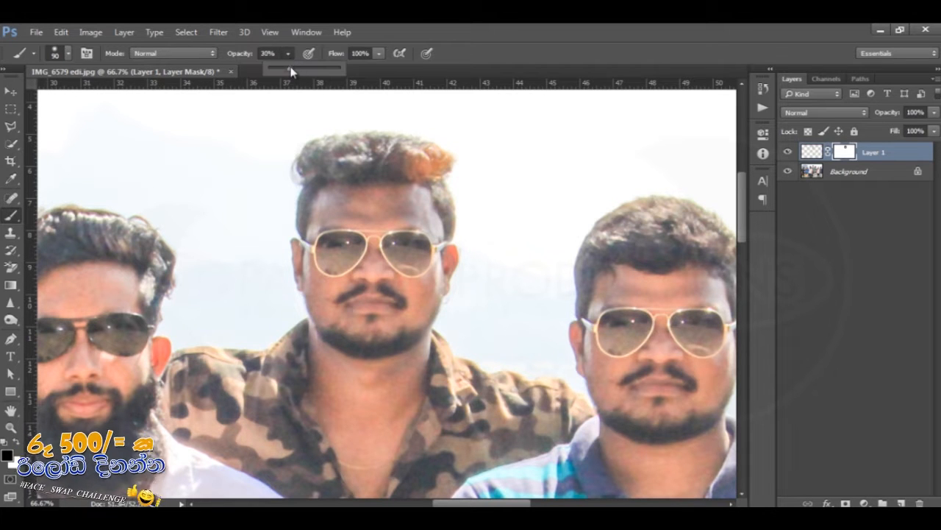
left_click(436, 23)
left_click_drag(342, 320, 392, 311)
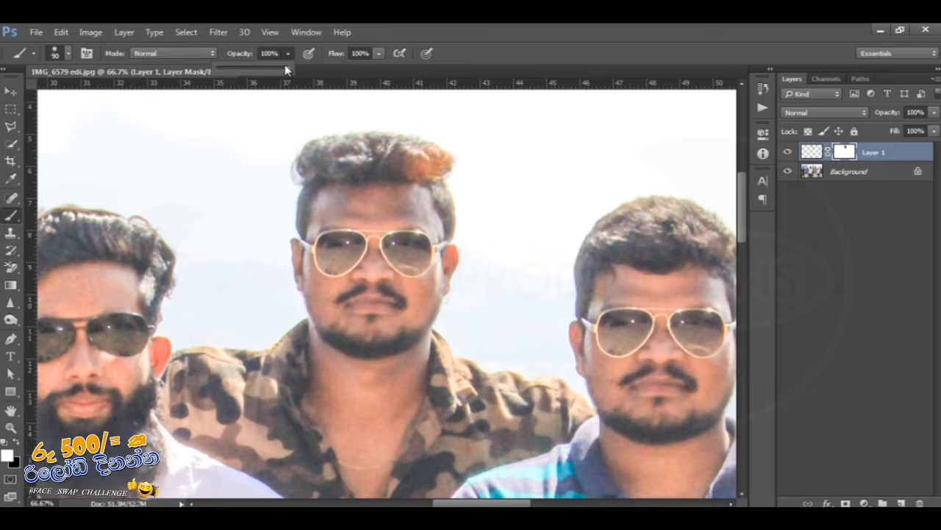
- Touch up the mask around the forehead and side hair in white with the 90 px brush at 24% opacity
left_click_drag(233, 75, 234, 75)
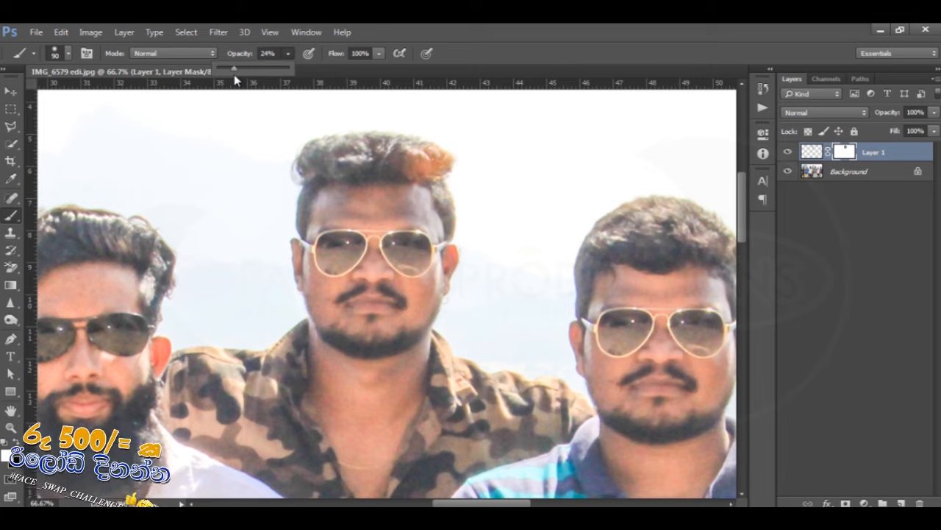
left_click(426, 26)
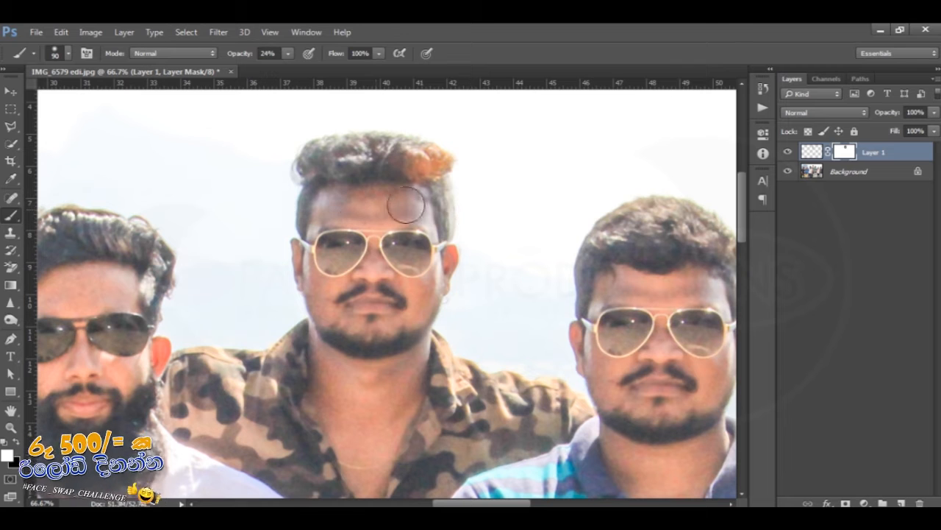
- Clean up the hair edge beside the orange fringe and above the ear on the mask with a 35 px brush at 100% opacity
left_click(287, 52)
left_click_drag(288, 72, 343, 72)
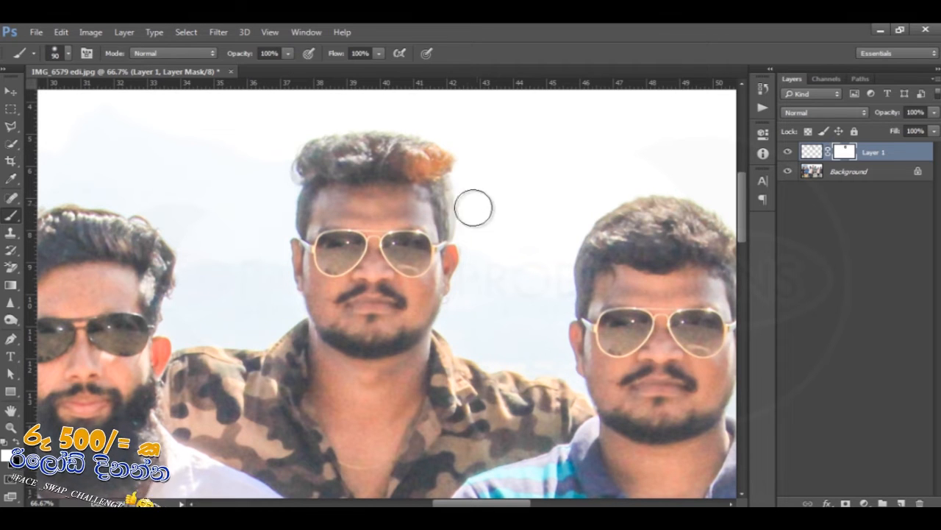
key("bracketleft")
key("bracketleft")
key("bracketleft")
key("bracketleft")
key("bracketleft")
key("bracketleft")
key("bracketleft")
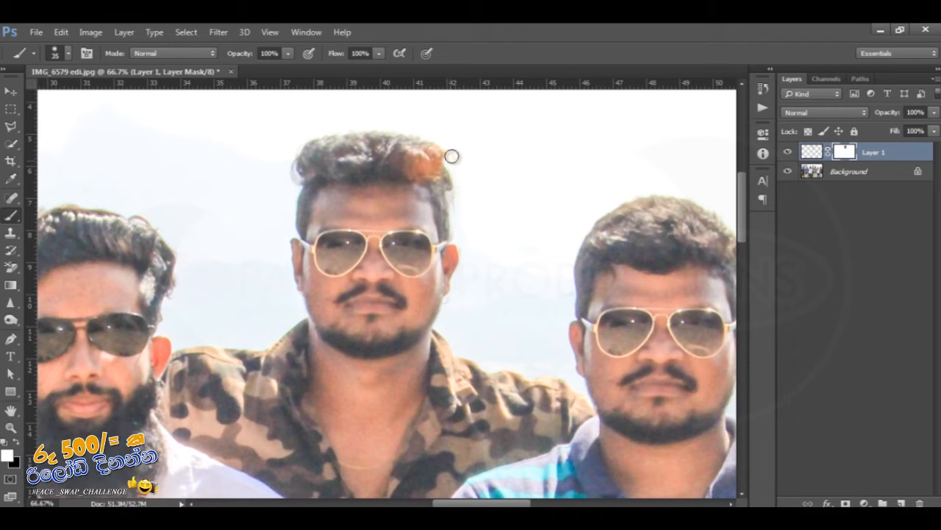
key("ctrl+space")
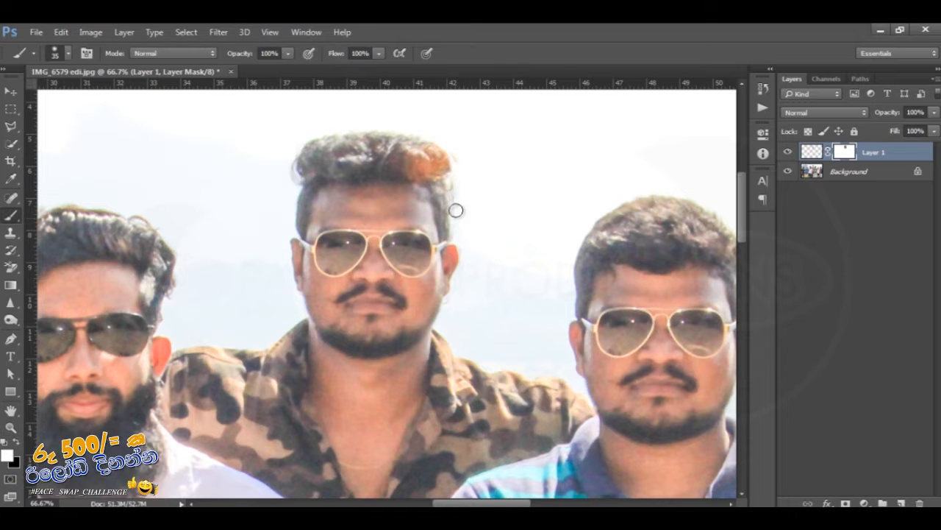
mouse_move(461, 206)
left_mouse_down()
mouse_move(456, 198)
mouse_move(449, 234)
left_mouse_up()
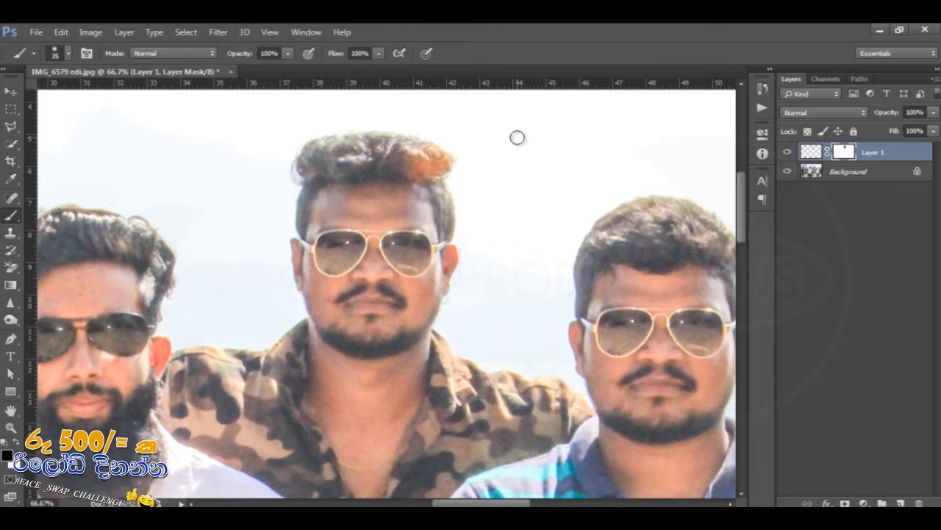
- Swap the mask brush's foreground and background colours and set its opacity to 55%
key("x")
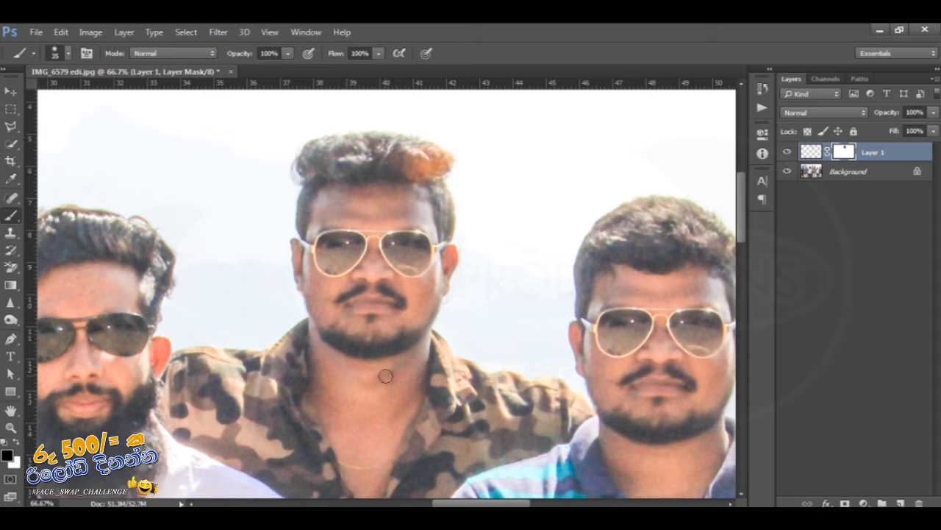
key("5")
key("5")
- Examine the swapped head in the full group photo and up close beside the striped-shirt man
key("ctrl+0")
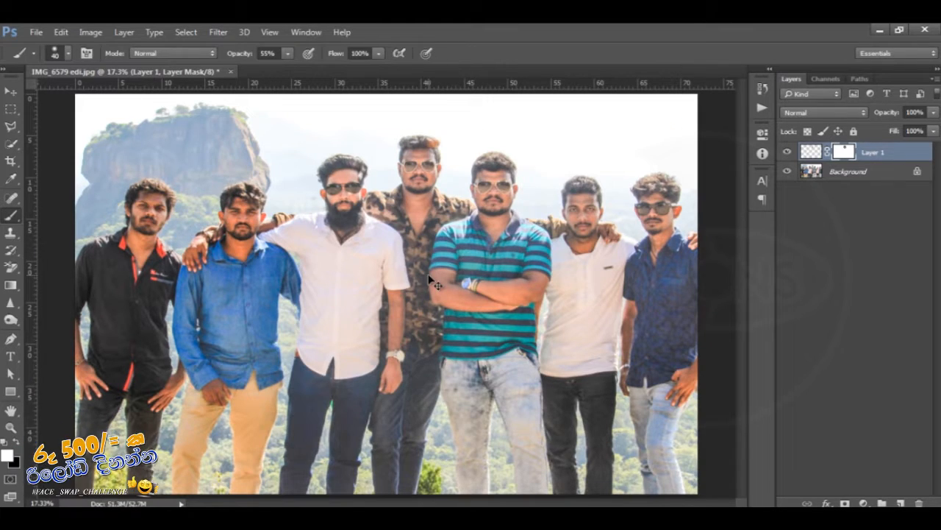
scroll(430, 280, "up", 3)
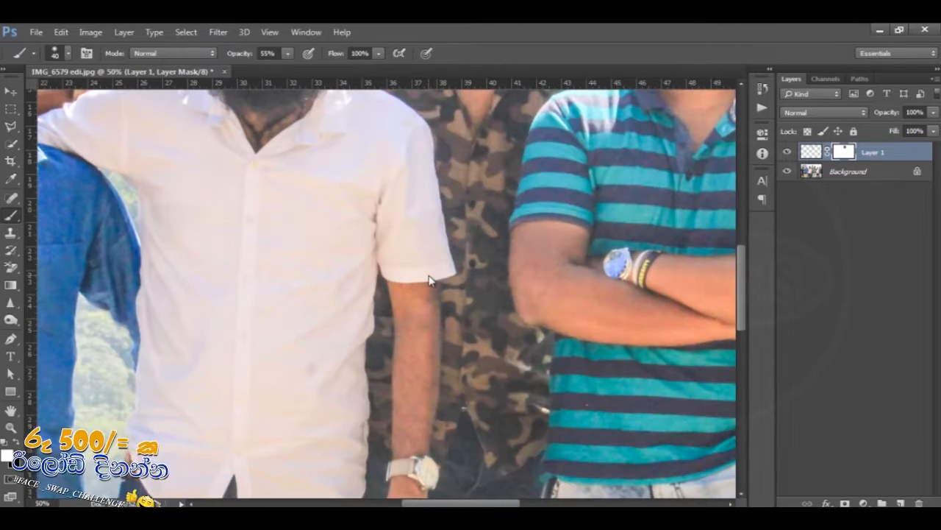
left_click_drag(743, 300, 742, 230)
left_click_drag(572, 336, 416, 298)
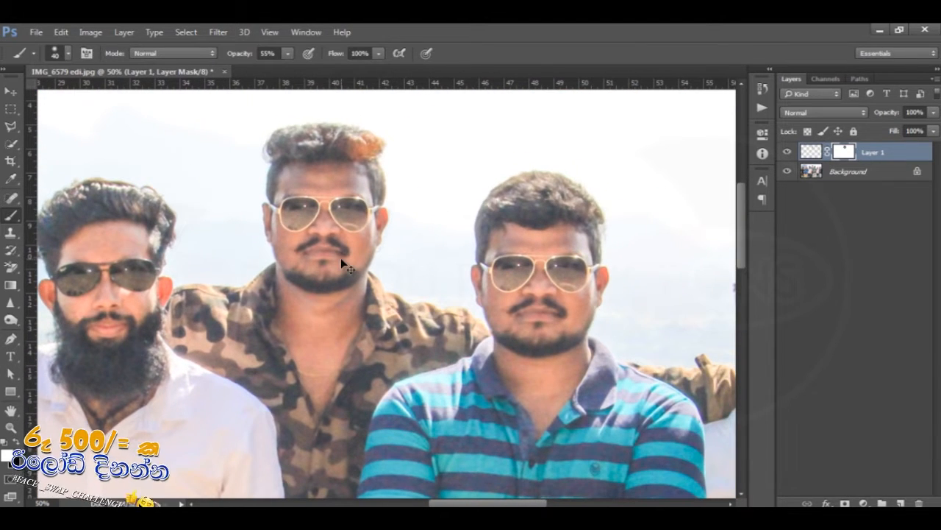
key("v")
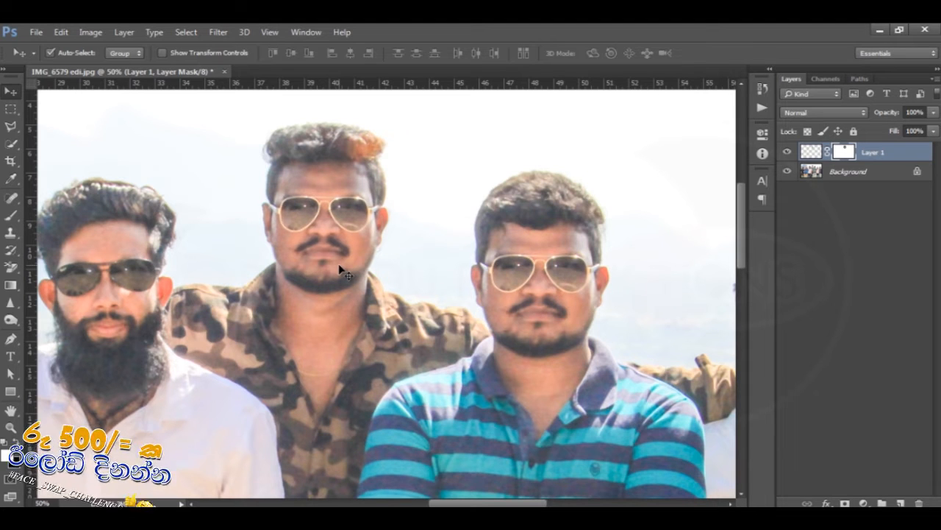
key("ctrl+0")
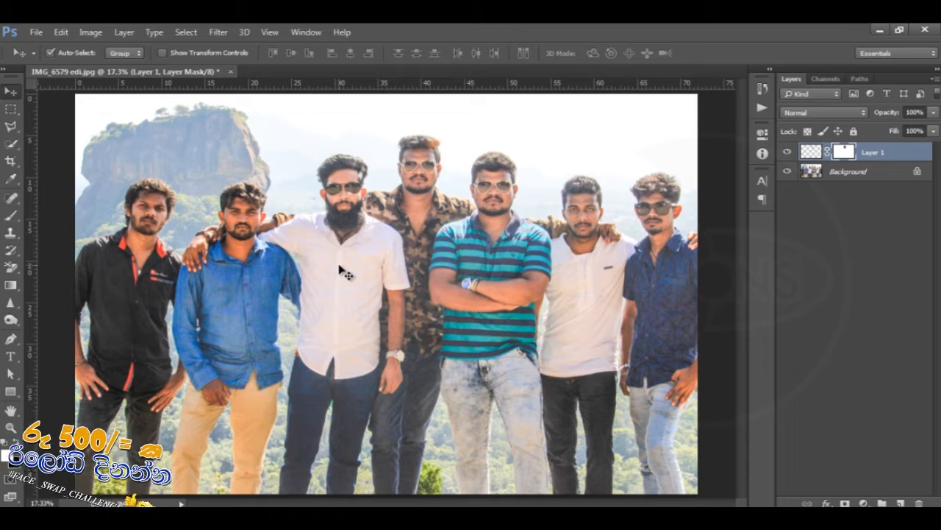
key("ctrl+plus")
key("ctrl+plus")
key("ctrl+plus")
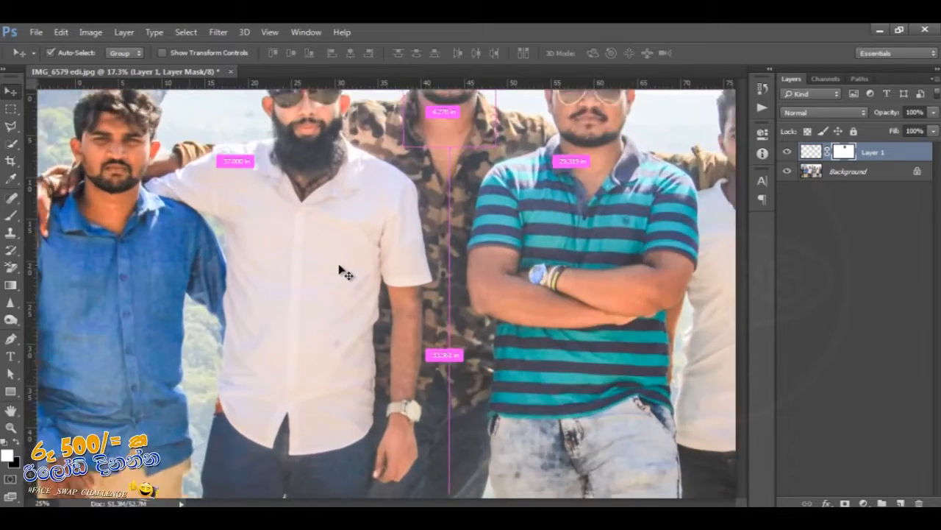
left_click_drag(601, 177, 508, 461)
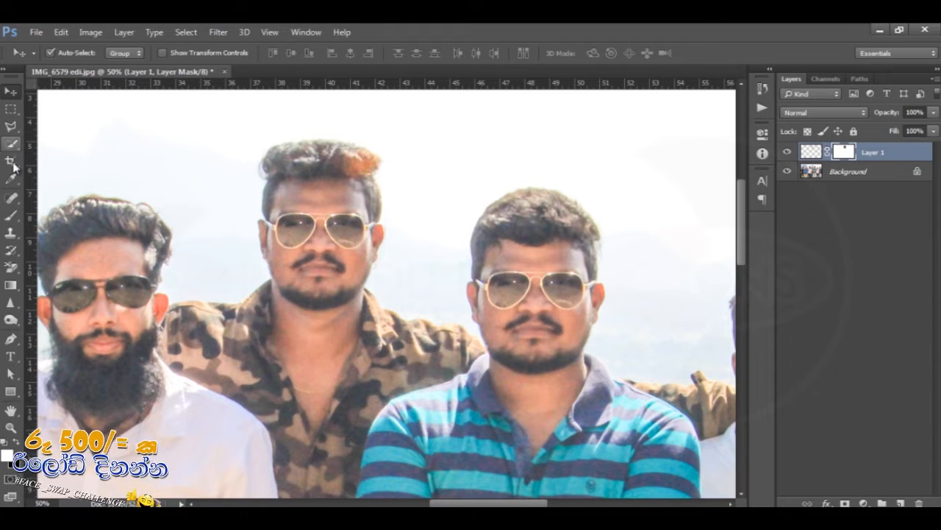
- Review the Brush tool's size and hardness settings
left_click(13, 216)
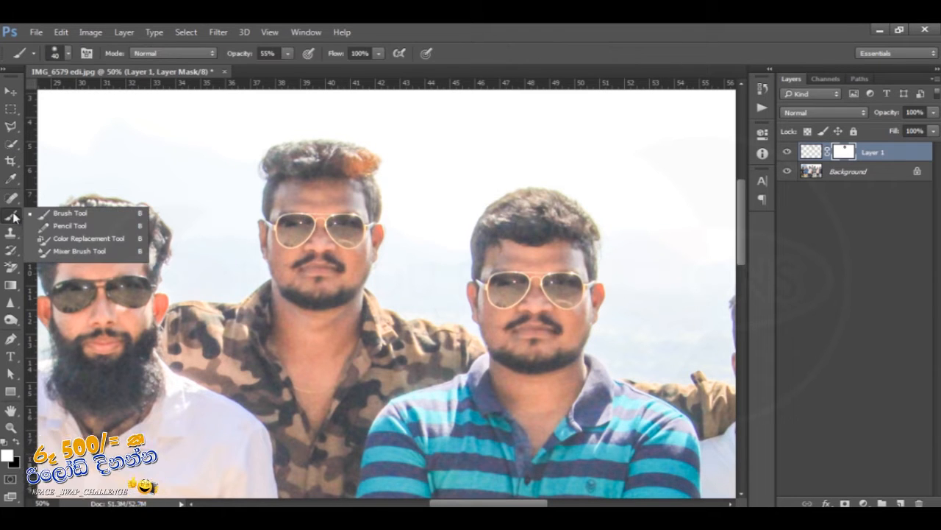
left_click(68, 52)
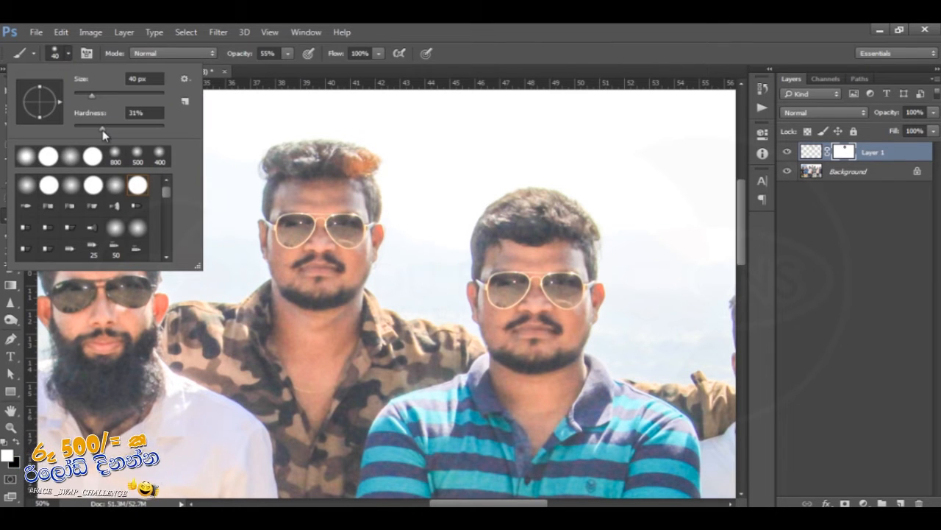
left_click(434, 31)
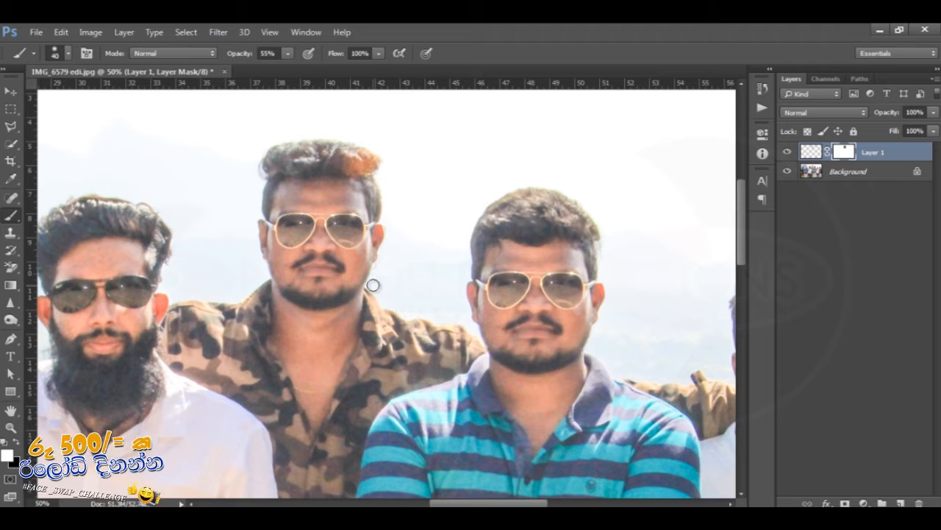
key("ctrl+l")
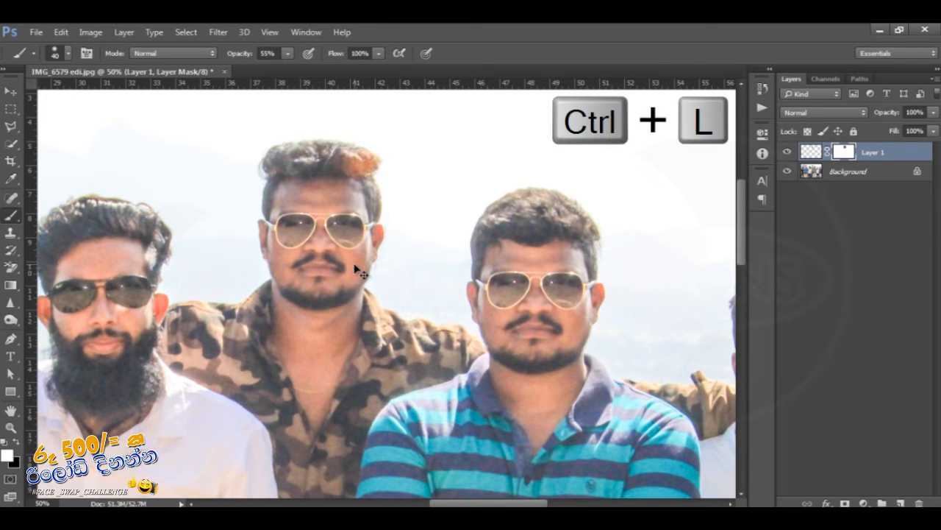
left_click_drag(224, 254, 690, 148)
mouse_move(683, 308)
left_mouse_down()
mouse_move(666, 309)
mouse_move(699, 311)
left_mouse_up()
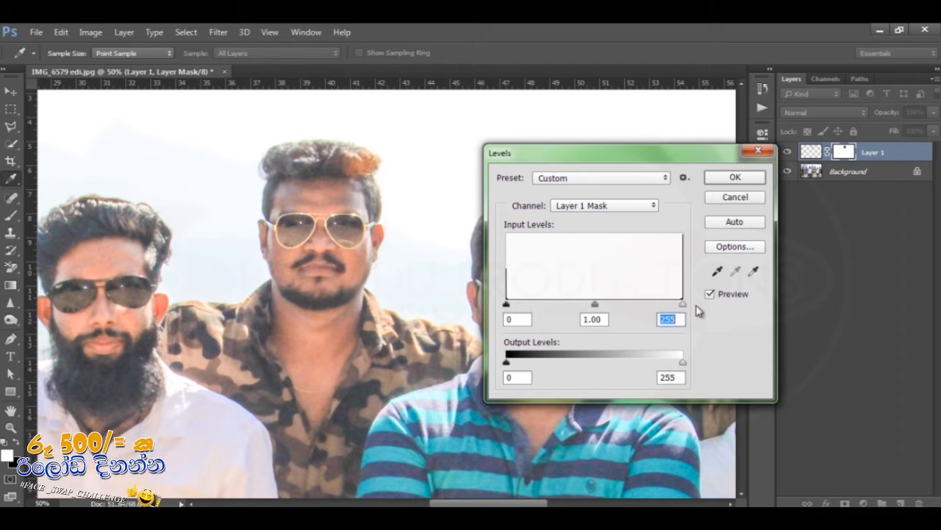
left_click_drag(595, 305, 615, 309)
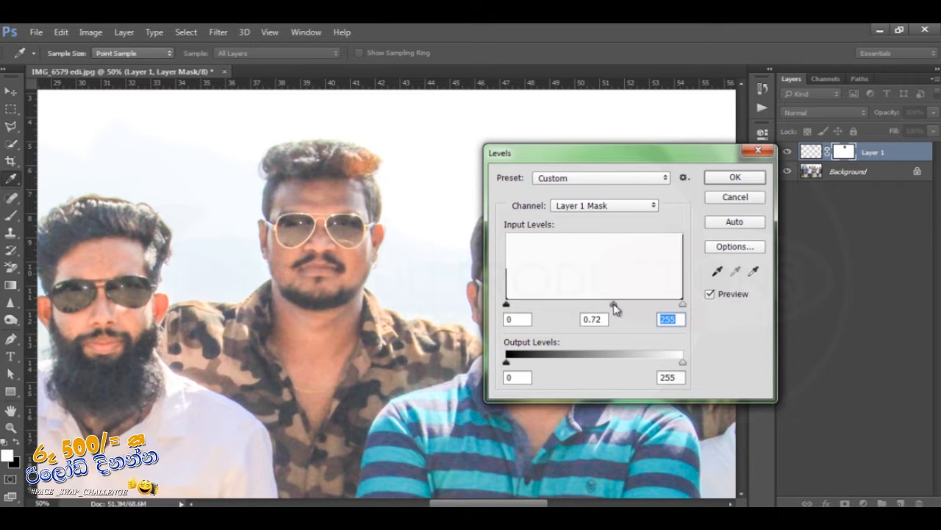
left_click(749, 197)
key("b")
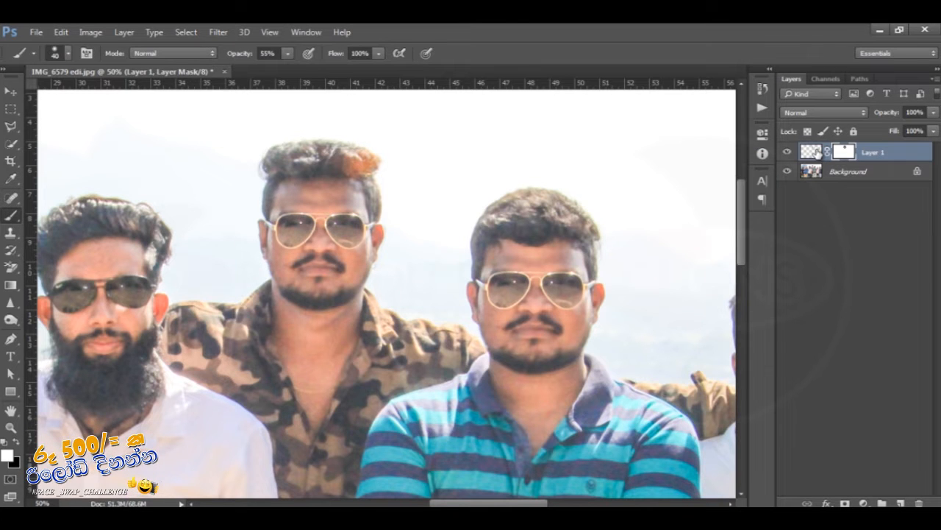
- Try a Levels adjustment on Layer 1's image instead of its mask, with midtones at 1.03 and white input at 239
left_click(817, 151)
key("ctrl+l")
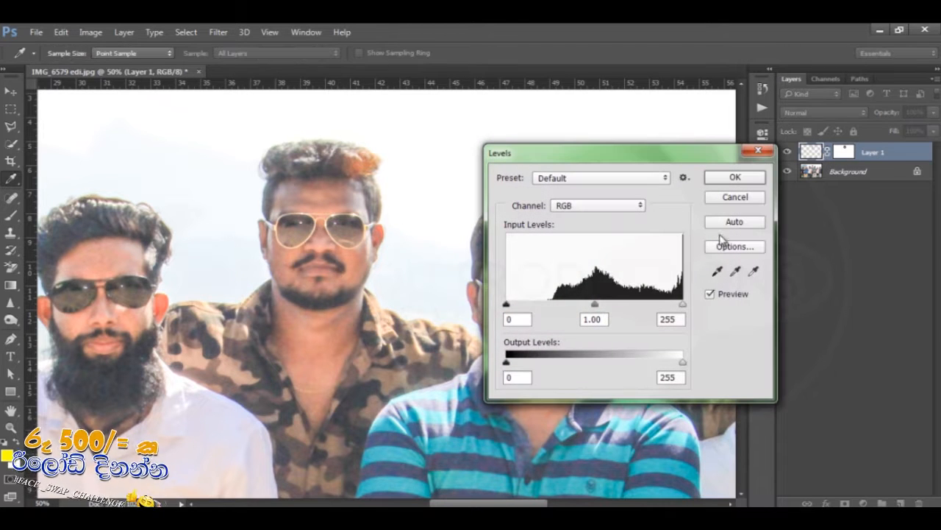
left_click_drag(683, 304, 733, 318)
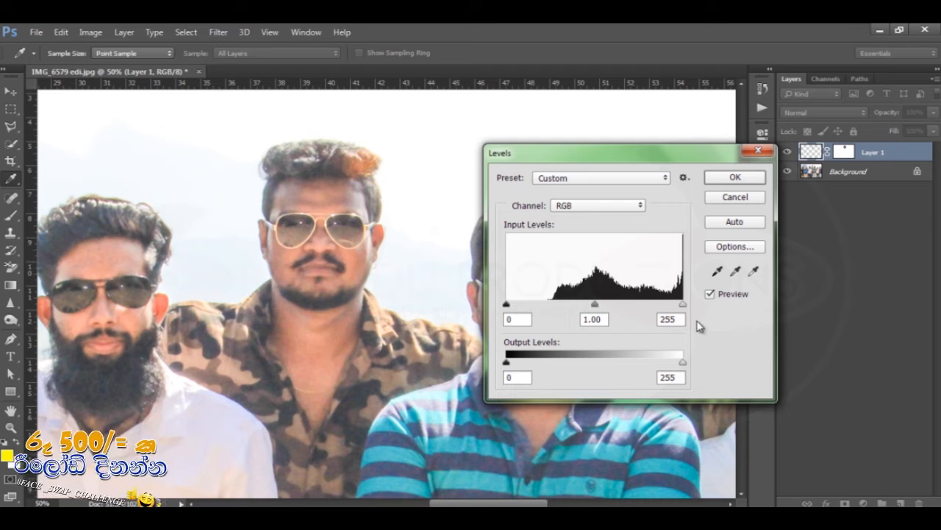
left_click_drag(687, 322, 674, 321)
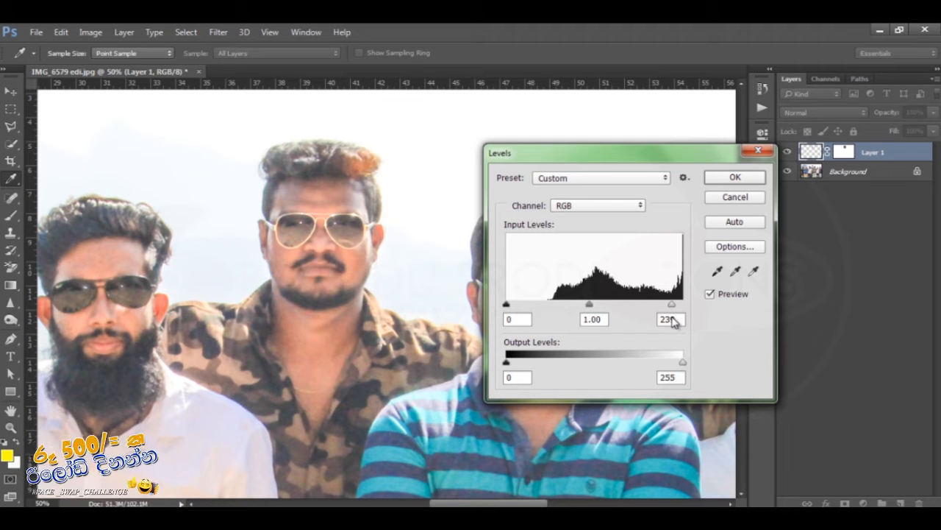
double_click(672, 319)
mouse_move(592, 309)
left_mouse_down()
mouse_move(621, 309)
mouse_move(587, 305)
left_mouse_up()
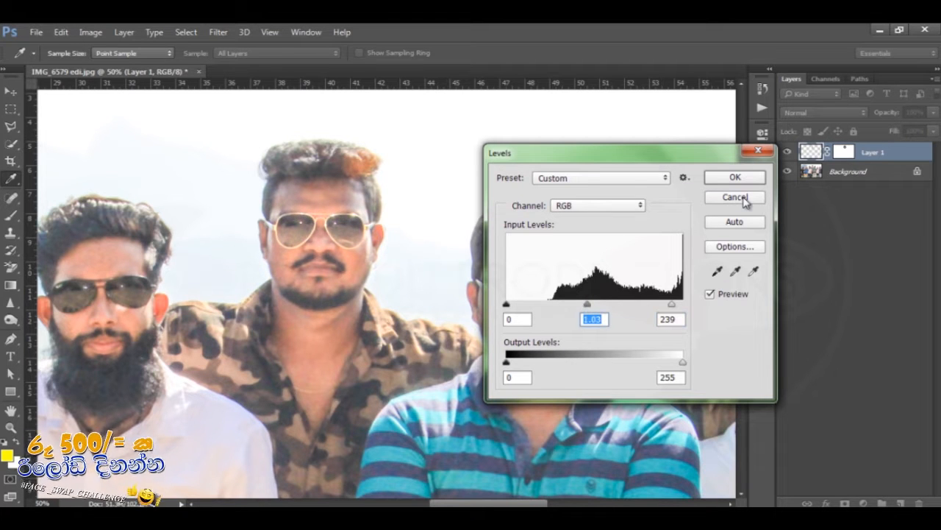
left_click(736, 197)
key("b")
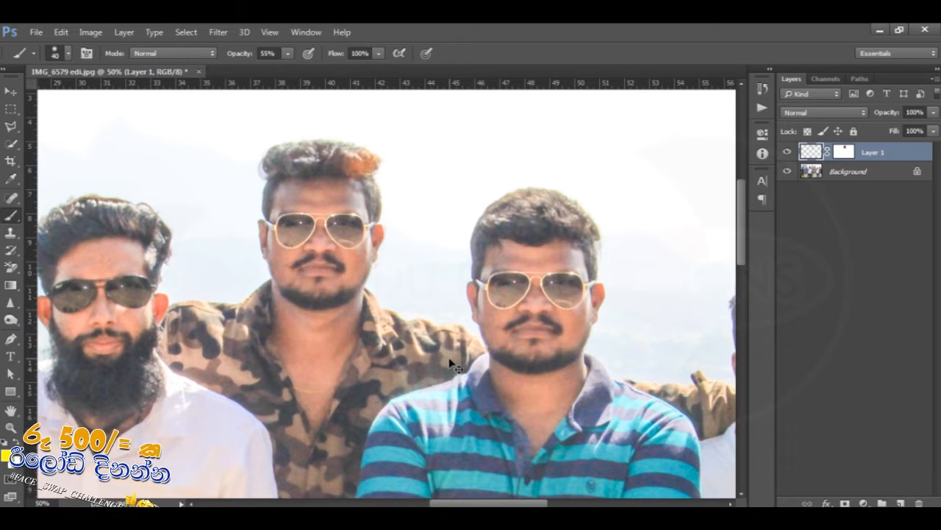
- Check the finished blend of the camouflage-shirt man's head and neck at full-photo size and at 50% zoom
key("ctrl+0")
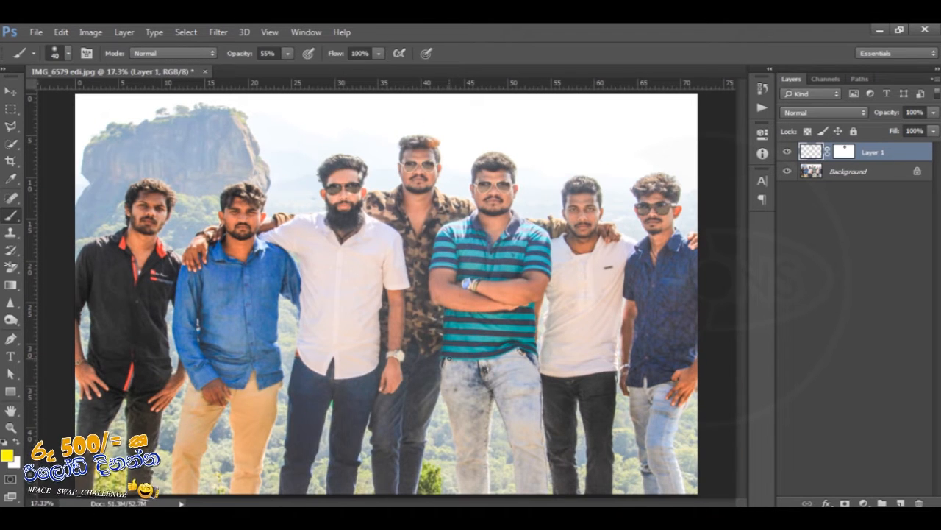
key("ctrl+plus")
key("ctrl+plus")
key("ctrl+plus")
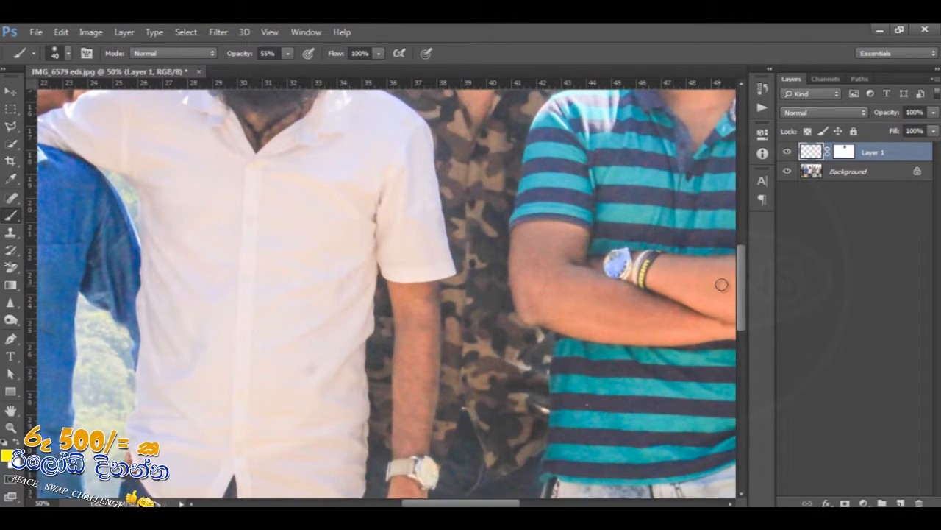
left_click_drag(744, 285, 743, 223)
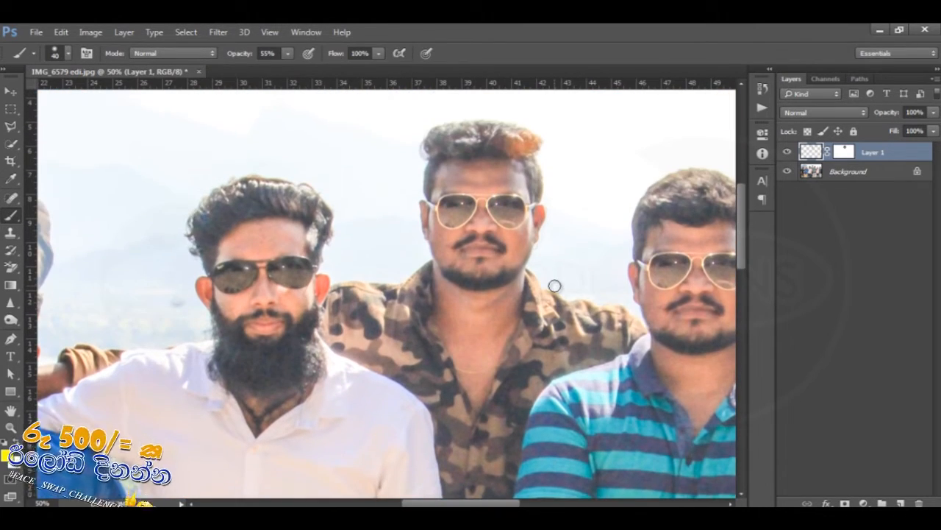
key("ctrl+minus")
key("ctrl+plus")
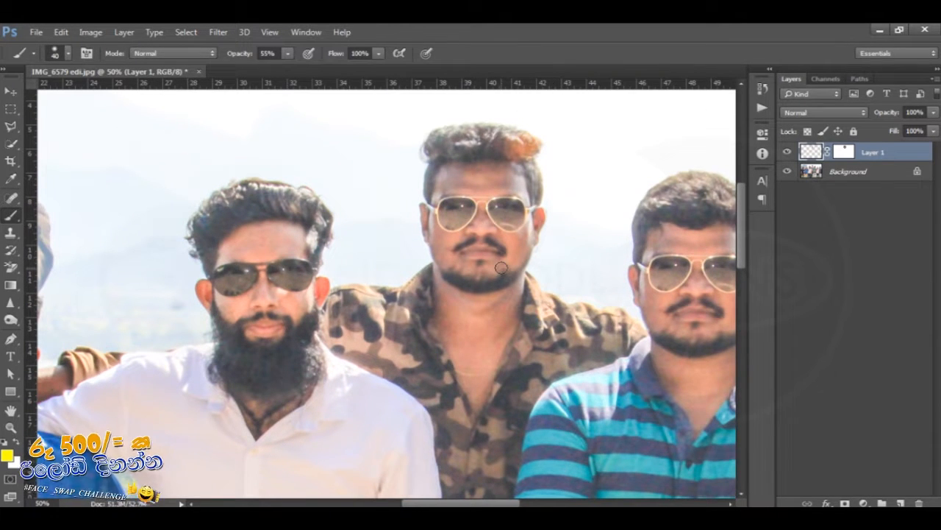
- Duplicate the swapped head onto the bearded man in the white shirt and transform the copy to match his head
key("v")
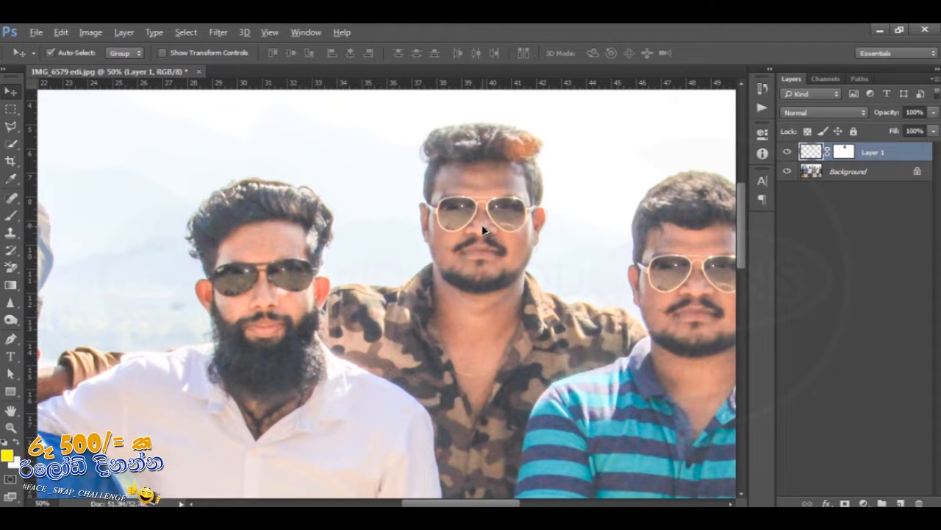
left_click_drag(483, 230, 271, 295)
key("ctrl+t")
left_click_drag(334, 159, 343, 154)
left_click_drag(298, 254, 292, 288)
key("Return")
- Lower Layer 1 copy's opacity to 68% and nudge the copied head down over the bearded man's face
left_click(933, 112)
left_click_drag(932, 128, 907, 129)
left_click(277, 295)
key("Down")
key("Down")
key("Down")
key("Down")
key("Down")
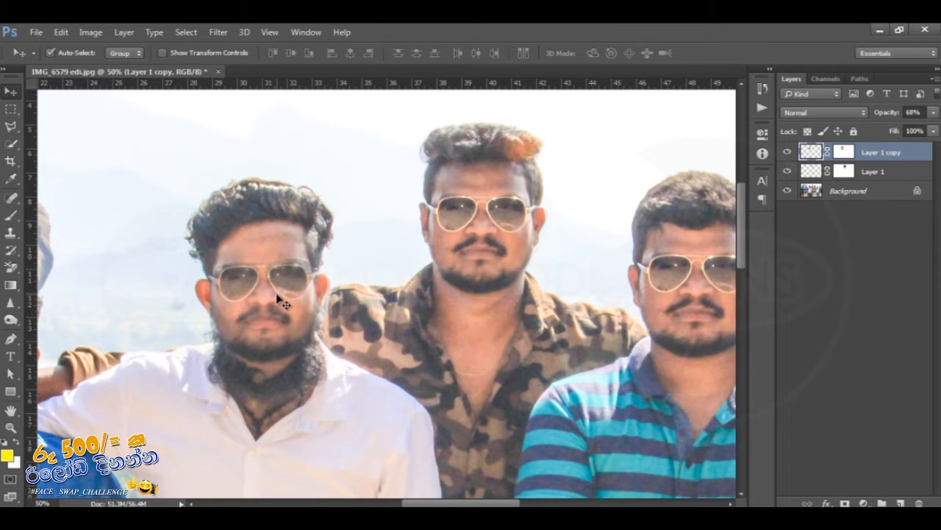
- Stretch the copied head vertically and narrow its sides to fit the bearded man's facial features
key("ctrl+t")
left_click_drag(265, 181, 266, 176)
left_click_drag(337, 302, 339, 303)
left_click_drag(193, 302, 195, 304)
left_click_drag(267, 428, 267, 433)
left_click_drag(267, 176, 267, 169)
mouse_move(266, 434)
left_mouse_down()
mouse_move(266, 406)
mouse_move(266, 437)
left_mouse_up()
key("Return")
- Fine-tune the copied head's width and rotation, and restore Layer 1 copy's opacity to 100%
key("ctrl+t")
left_click_drag(193, 306, 193, 306)
left_click_drag(337, 304, 337, 305)
key("Return")
key("ctrl+t")
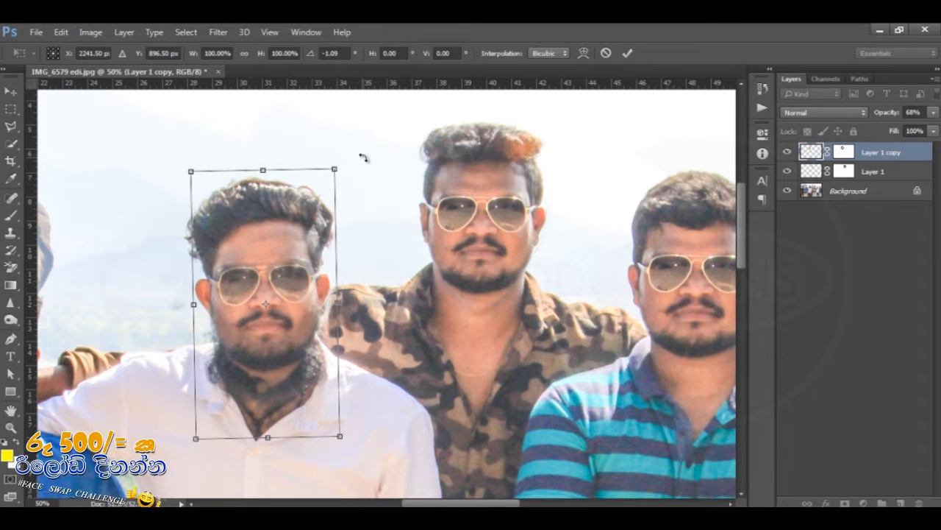
key("Return")
left_click(932, 113)
left_click_drag(914, 126, 937, 127)
- Hide the copied chin and neck on Layer 1 copy's mask with a large black brush so the original beard shows
left_click(843, 152)
key("d")
key("b")
key("]")
key("]")
key("]")
key("]")
key("]")
key("]")
key("]")
key("]")
left_click(269, 394)
key("ctrl+z")
key("x")
left_click(275, 387)
- Mask out the copied face's edges around the beard and ears in black with a smaller brush at 100% opacity
key("[")
key("[")
key("[")
key("[")
key("[")
key("[")
key("[")
left_click(287, 53)
left_click_drag(289, 67, 326, 67)
mouse_move(279, 379)
left_mouse_down()
mouse_move(307, 365)
mouse_move(243, 369)
mouse_move(218, 348)
mouse_move(208, 309)
mouse_move(232, 347)
mouse_move(268, 352)
mouse_move(312, 324)
mouse_move(262, 343)
mouse_move(234, 338)
mouse_move(291, 335)
mouse_move(246, 337)
mouse_move(214, 312)
mouse_move(308, 328)
mouse_move(320, 310)
mouse_move(324, 317)
mouse_move(205, 280)
left_mouse_up()
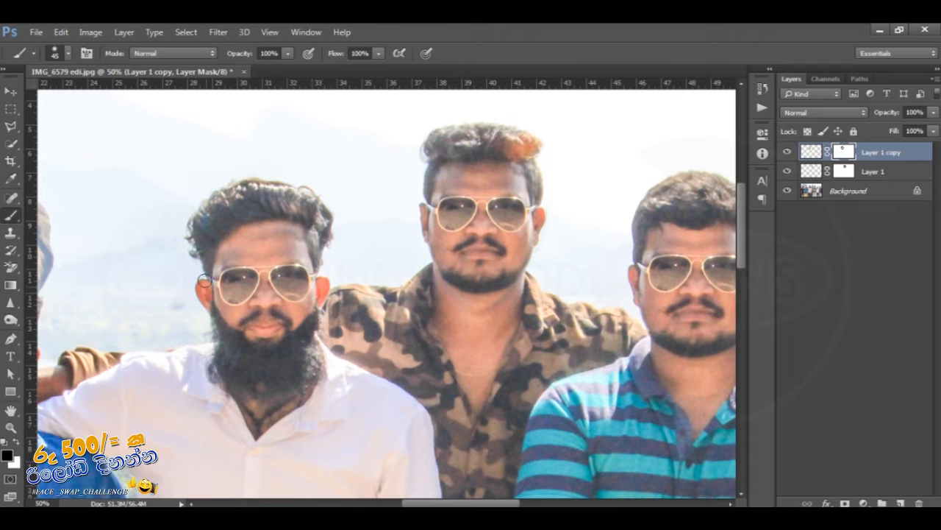
- Bring back the copied mouth, moustache and forehead by painting on the mask with a size 70 brush
key("bracketright")
key("bracketright")
key("bracketright")
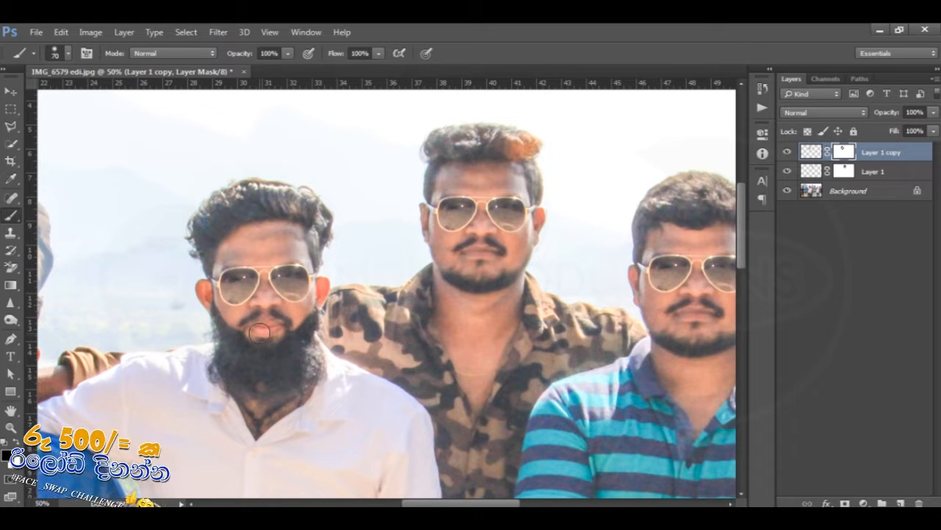
mouse_move(260, 332)
left_mouse_down()
mouse_move(275, 326)
mouse_move(242, 319)
left_mouse_up()
key("x")
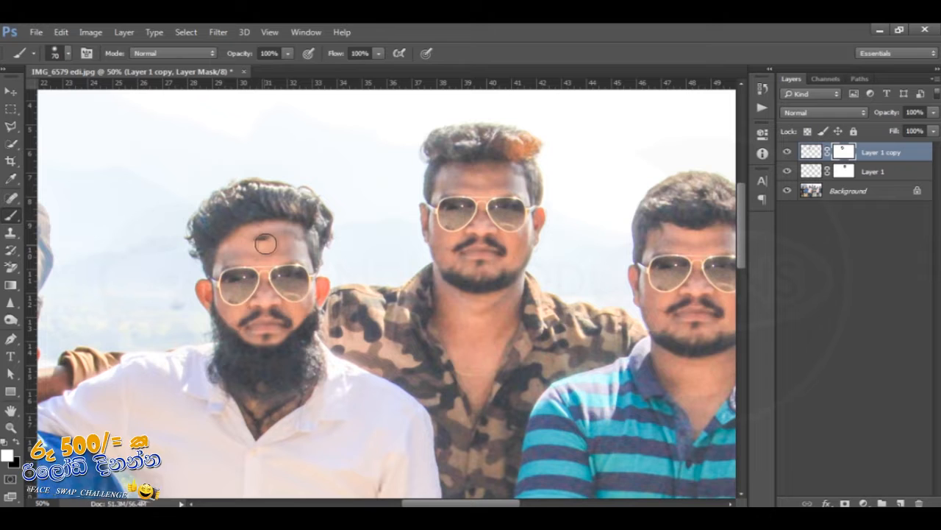
mouse_move(261, 240)
left_mouse_down()
mouse_move(286, 235)
mouse_move(245, 244)
mouse_move(263, 251)
left_mouse_up()
- Refine the mask along the cheek and ear close up at 200% zoom, reducing the brush to size 25
key("x")
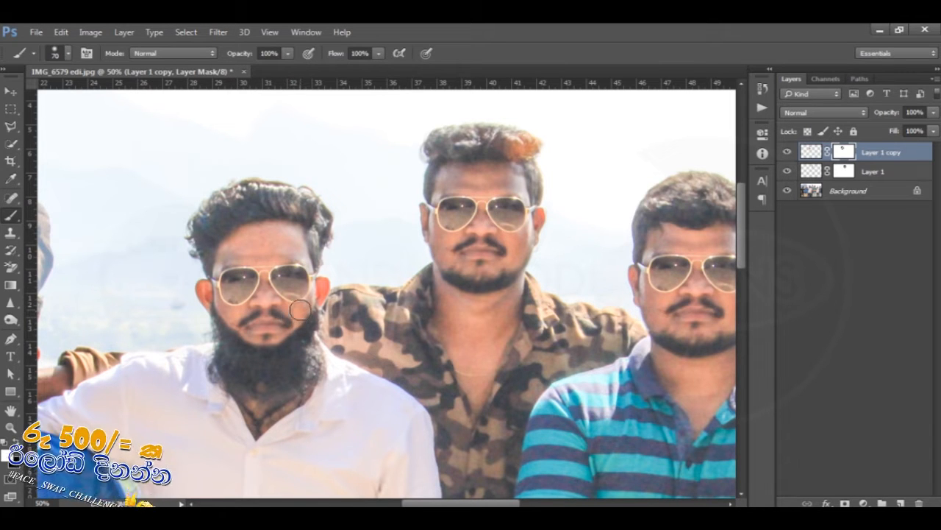
key("ctrl+plus")
key("ctrl+plus")
left_click_drag(301, 301, 643, 284)
key("x")
key("bracketleft")
key("bracketleft")
key("bracketleft")
key("bracketleft")
key("bracketleft")
key("bracketleft")
key("bracketleft")
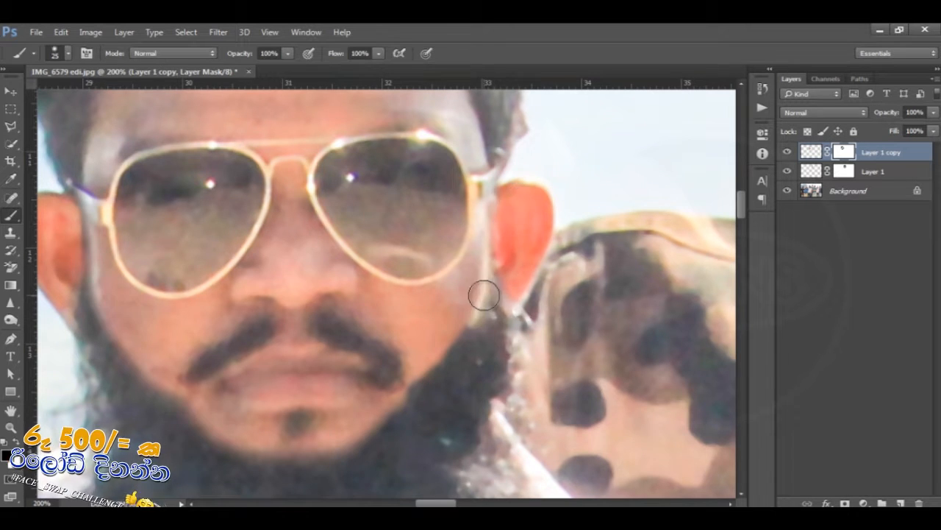
- Set the mask brush to size 60 and 23% opacity, and dab over the forehead at 100% zoom
key("ctrl+minus")
key("ctrl+minus")
key("ctrl+plus")
key("]")
key("]")
key("]")
key("]")
key("]")
key("]")
left_click(287, 53)
left_click_drag(283, 74, 232, 74)
left_click(342, 189)
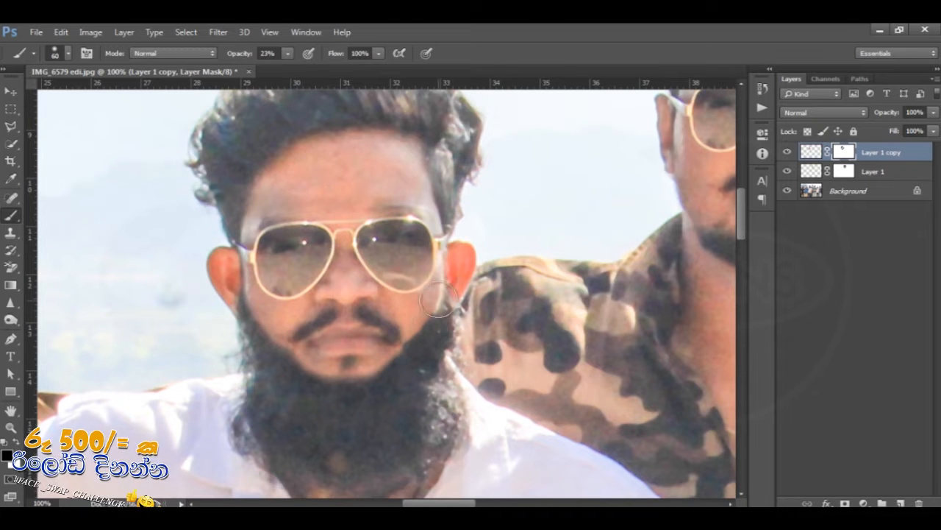
- Blend the copied cheeks and mouth into the beard by painting white on the mask at 13% opacity
key("x")
left_click(287, 54)
left_click_drag(287, 68, 281, 67)
left_click(393, 36)
mouse_move(262, 306)
left_mouse_down()
mouse_move(304, 354)
mouse_move(344, 366)
mouse_move(385, 359)
left_mouse_up()
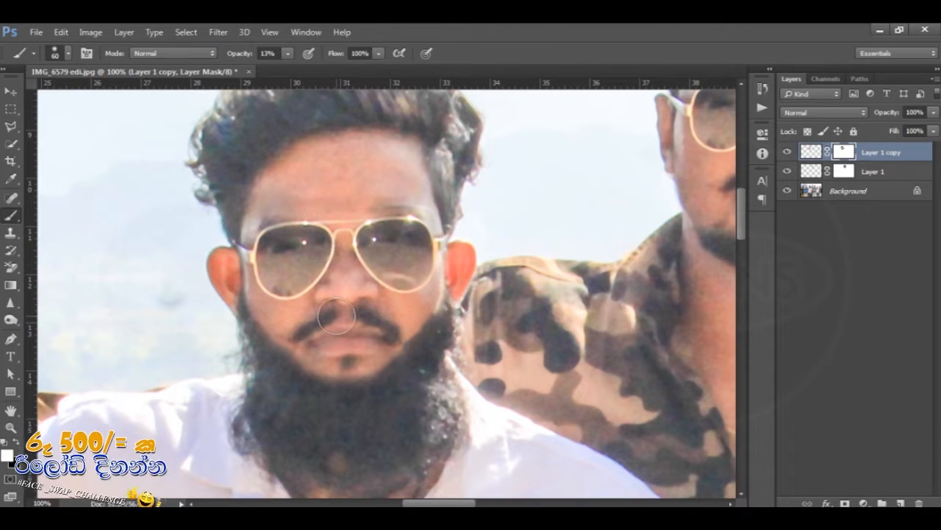
- Paint white on the mask at 100% brush opacity over the copied cheek, and reduce the brush to size 45
key("ctrl+0")
key("ctrl+plus")
key("ctrl+plus")
key("ctrl+plus")
key("ctrl+plus")
mouse_move(437, 185)
left_mouse_down()
mouse_move(453, 404)
mouse_move(556, 493)
mouse_move(570, 519)
left_mouse_up()
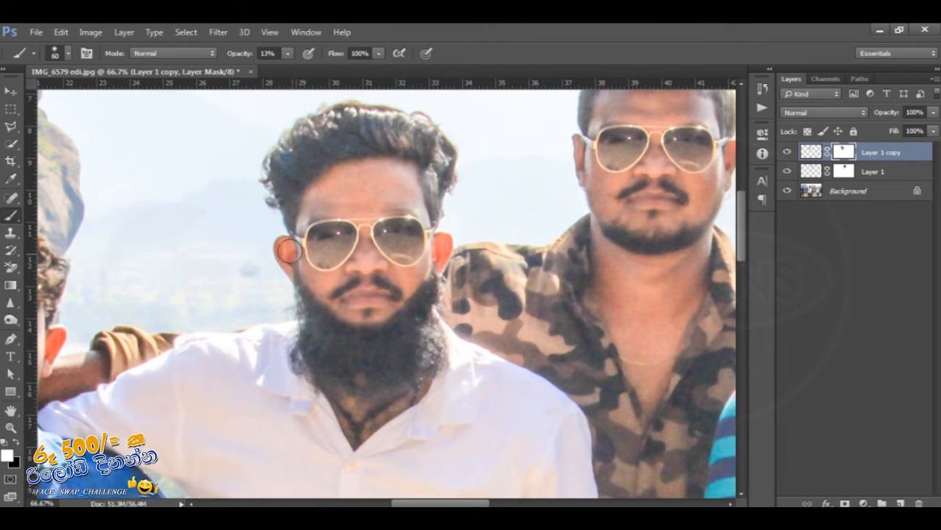
mouse_move(287, 53)
left_mouse_down()
mouse_move(294, 70)
mouse_move(451, 26)
left_mouse_up()
left_click_drag(331, 300, 322, 291)
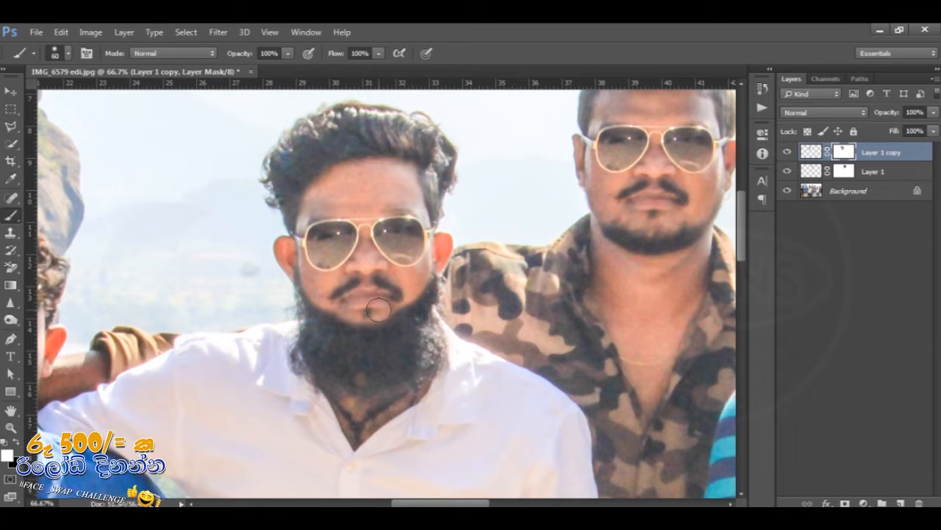
key("bracketleft")
key("bracketleft")
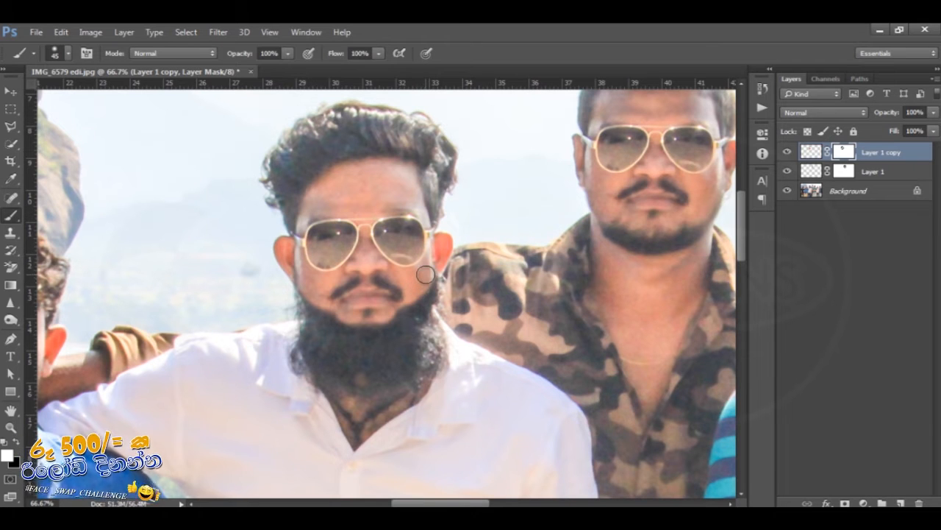
- Show the whole group photo and switch to the Move tool
key("ctrl+0")
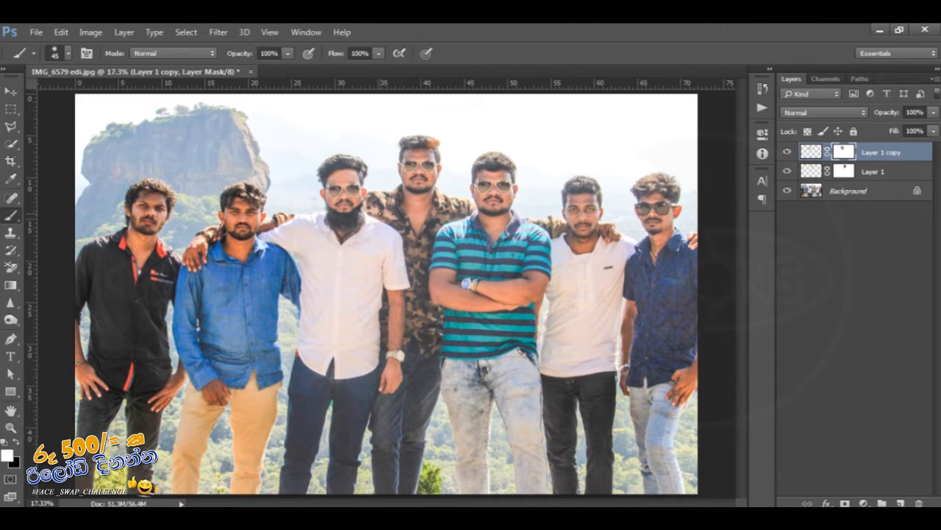
left_click(13, 92)
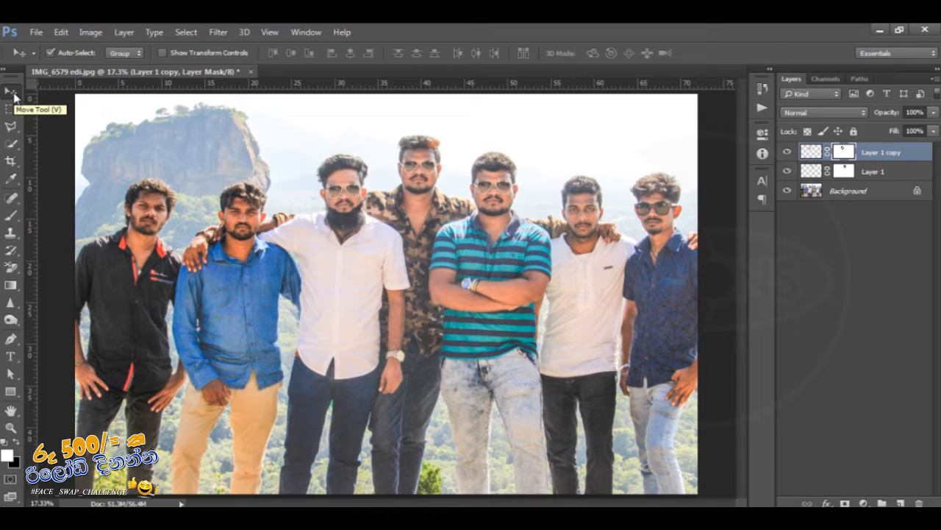